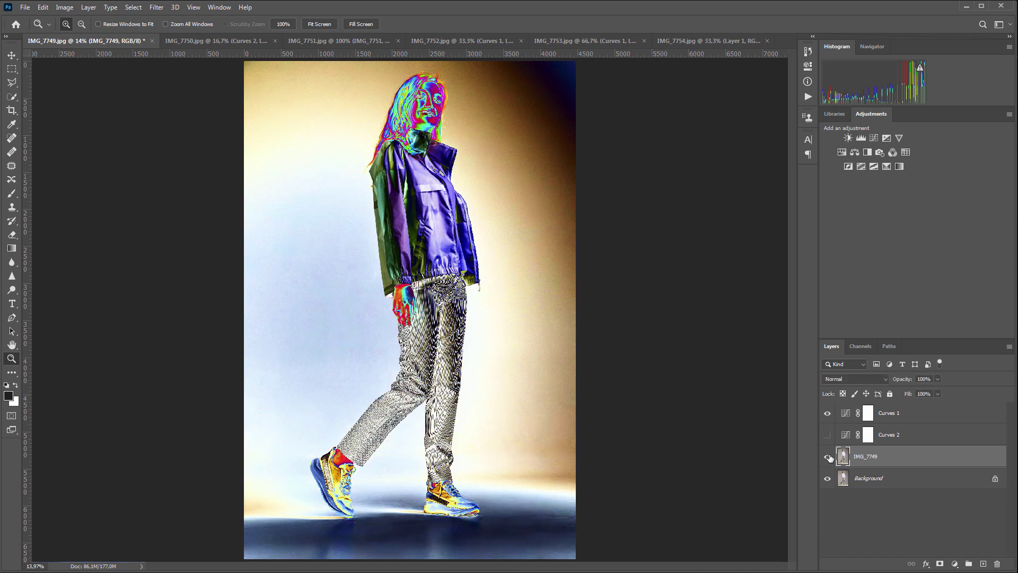
{"action": "left_click", "coordinate": [827, 457]}
Compare the retouched IMG_7749 layer under the solar Curves 1, zoomed on the shoe and floor, then hide both
{"action": "left_click_drag", "start_coordinate": [414, 479], "coordinate": [570, 558]}
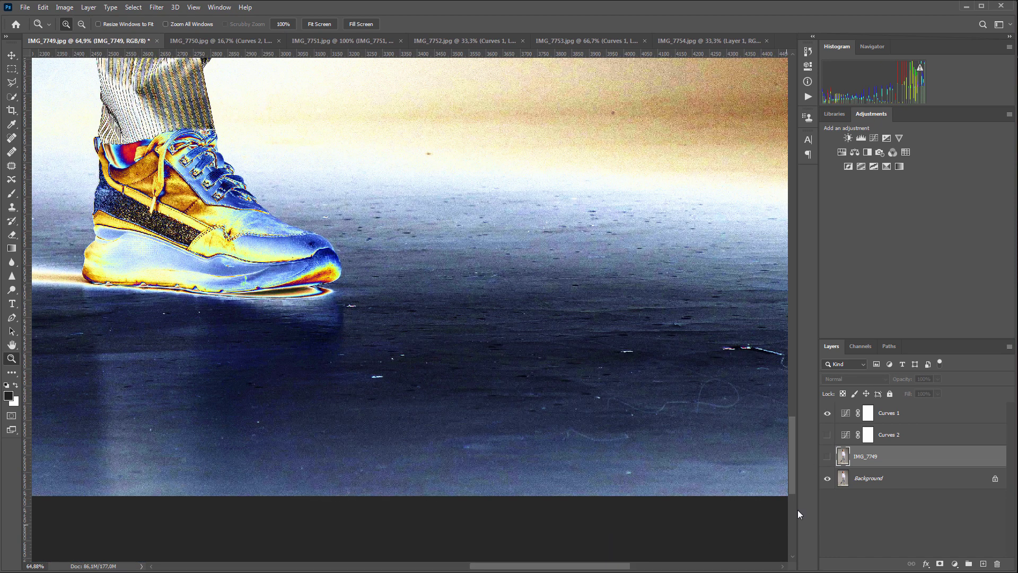
{"action": "left_click", "coordinate": [827, 457]}
{"action": "left_click", "coordinate": [828, 457]}
{"action": "left_click", "coordinate": [827, 413]}
Fit the photo on screen and compare IMG_7749 under the darkening Curves 2, then hide Curves 2
{"action": "left_click", "coordinate": [307, 25]}
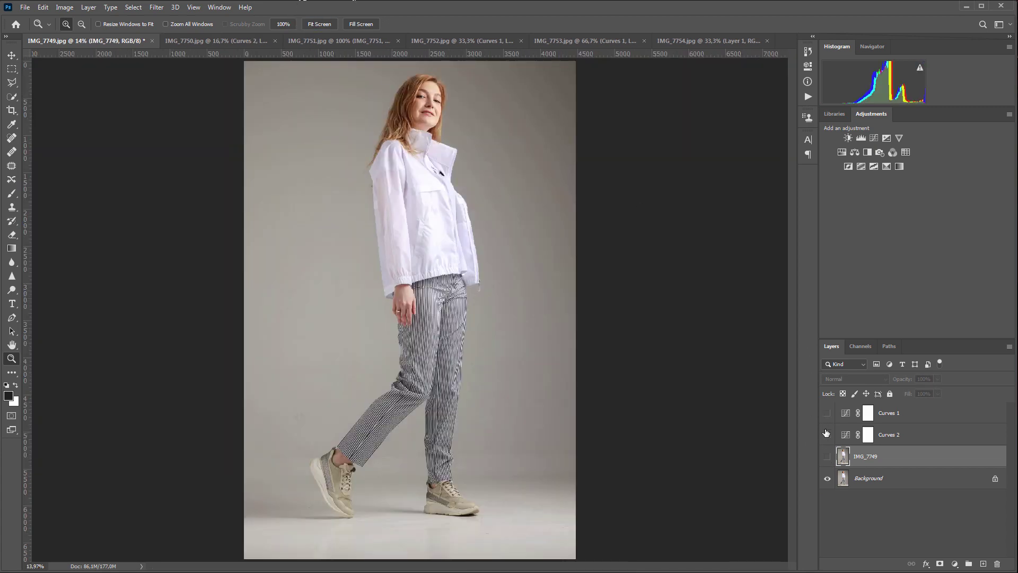
{"action": "left_click", "coordinate": [827, 435]}
{"action": "left_click", "coordinate": [827, 457]}
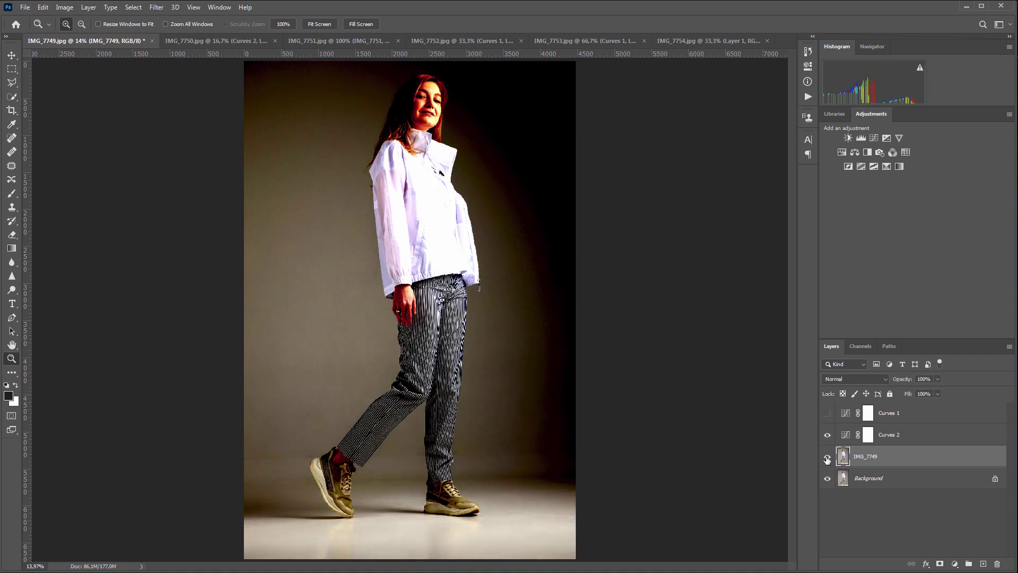
{"action": "left_click", "coordinate": [828, 459]}
{"action": "left_click", "coordinate": [827, 459]}
{"action": "left_click", "coordinate": [828, 435]}
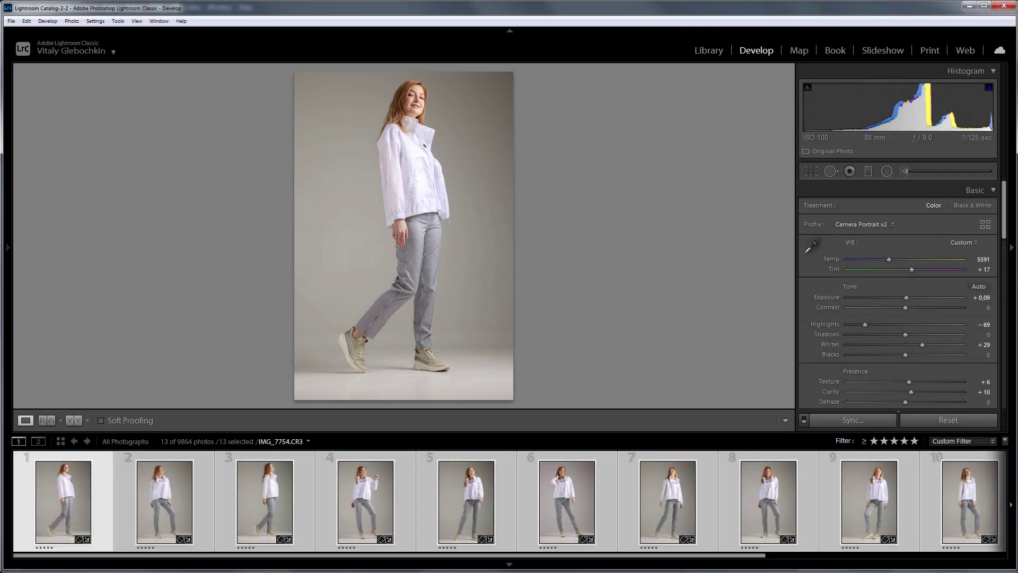
Zoom into the grey backdrop, upper area and near the lower trousers, to check for spots
{"action": "scroll", "coordinate": [507, 536], "scroll_direction": "down", "scroll_amount": 4}
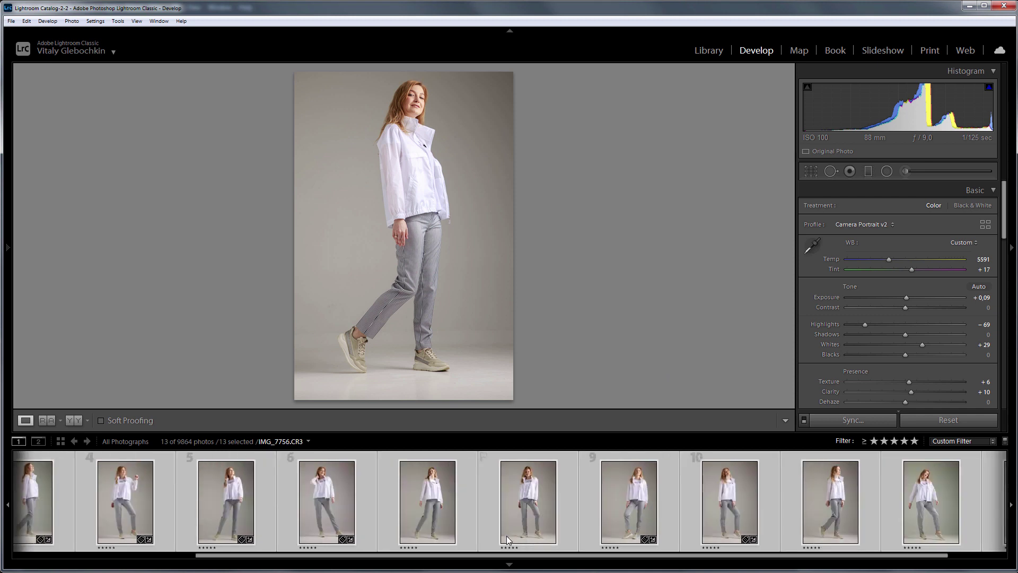
{"action": "scroll", "coordinate": [507, 536], "scroll_direction": "down", "scroll_amount": 1}
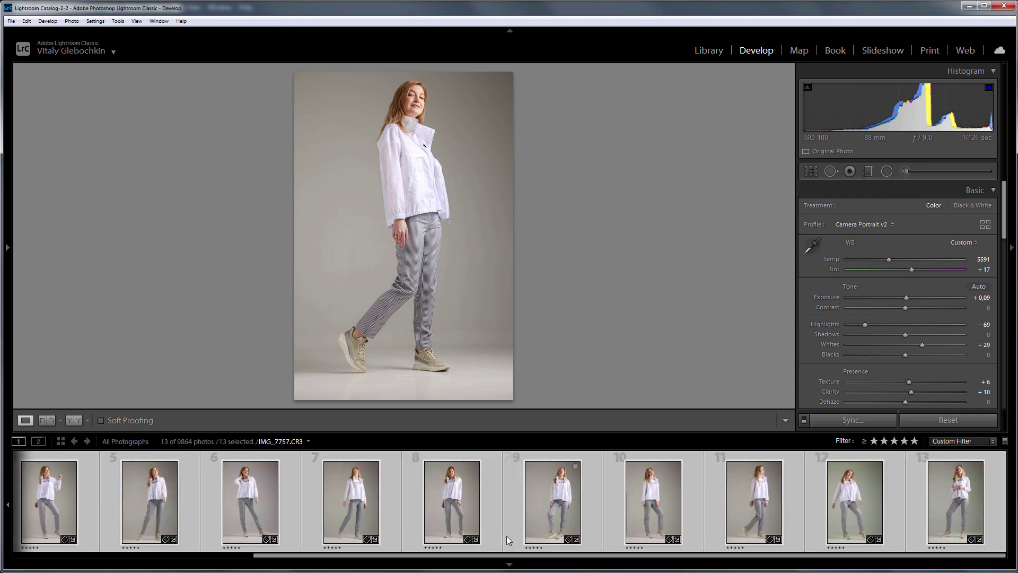
{"action": "scroll", "coordinate": [507, 536], "scroll_direction": "up", "scroll_amount": 5}
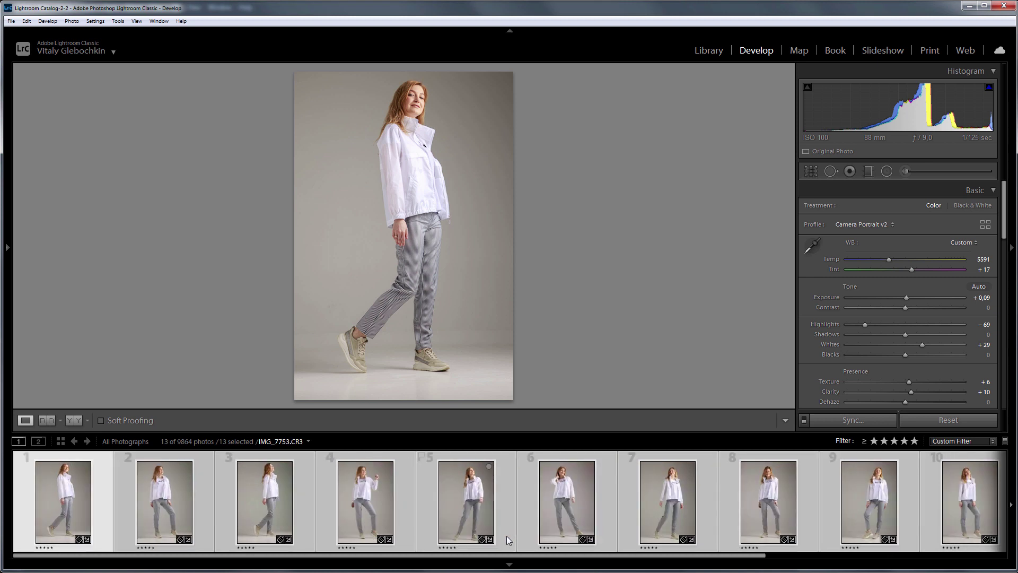
{"action": "left_click", "coordinate": [470, 144]}
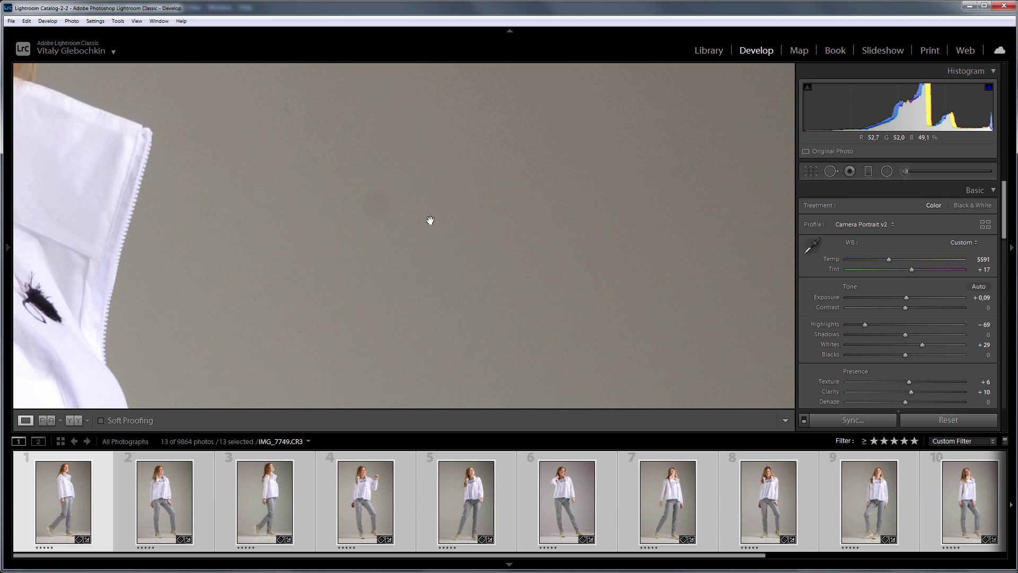
{"action": "left_click", "coordinate": [425, 240]}
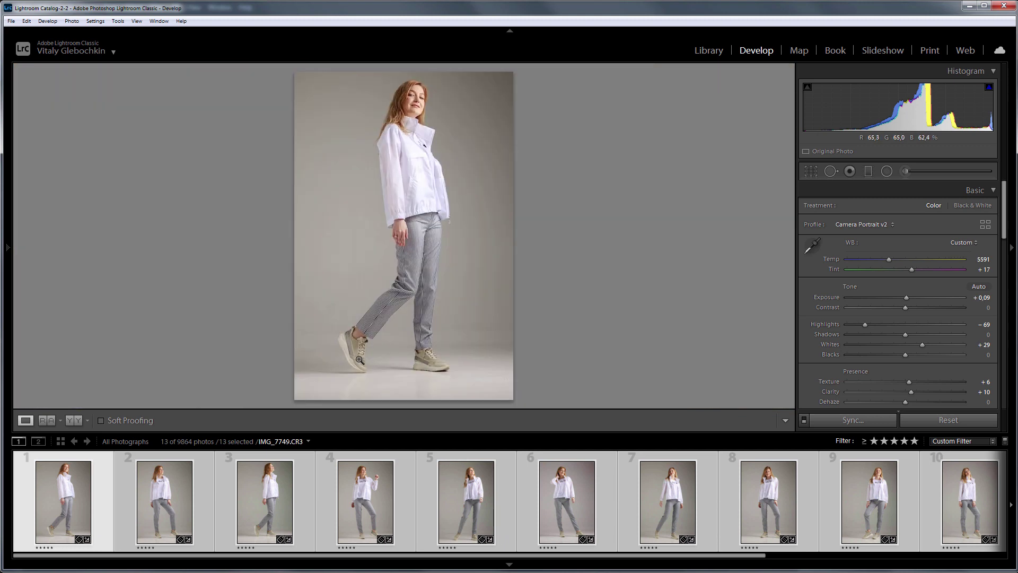
{"action": "left_click", "coordinate": [336, 308]}
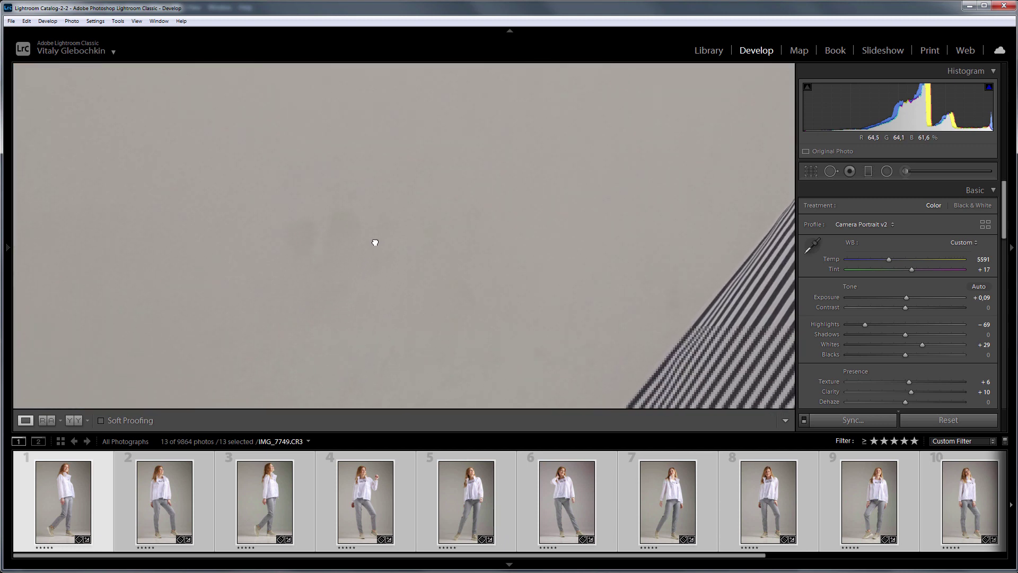
Hide the filmstrip, then inspect the backdrop around the shoes at 1:1 and return to full view
{"action": "left_click", "coordinate": [509, 564]}
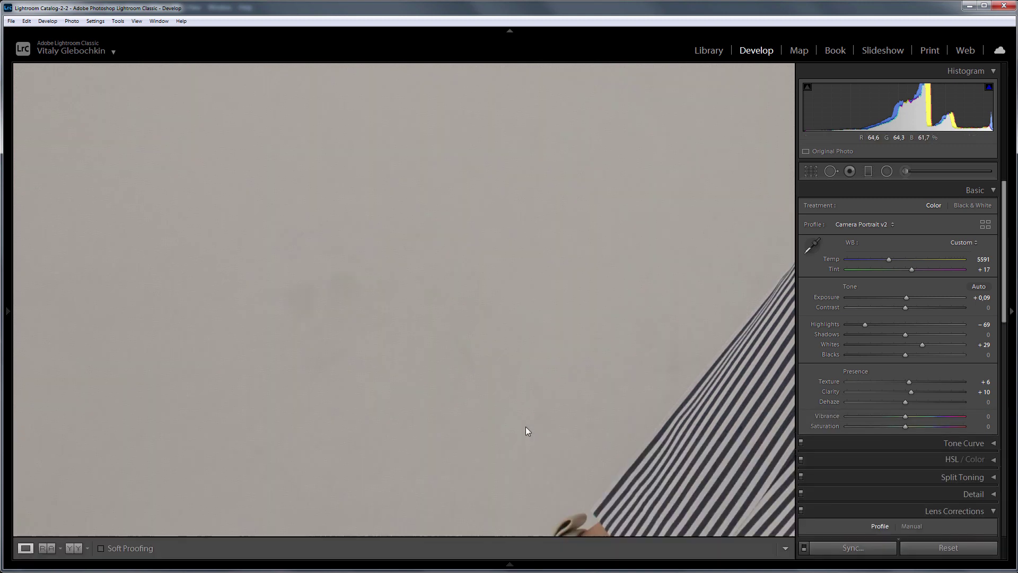
{"action": "left_click", "coordinate": [525, 426]}
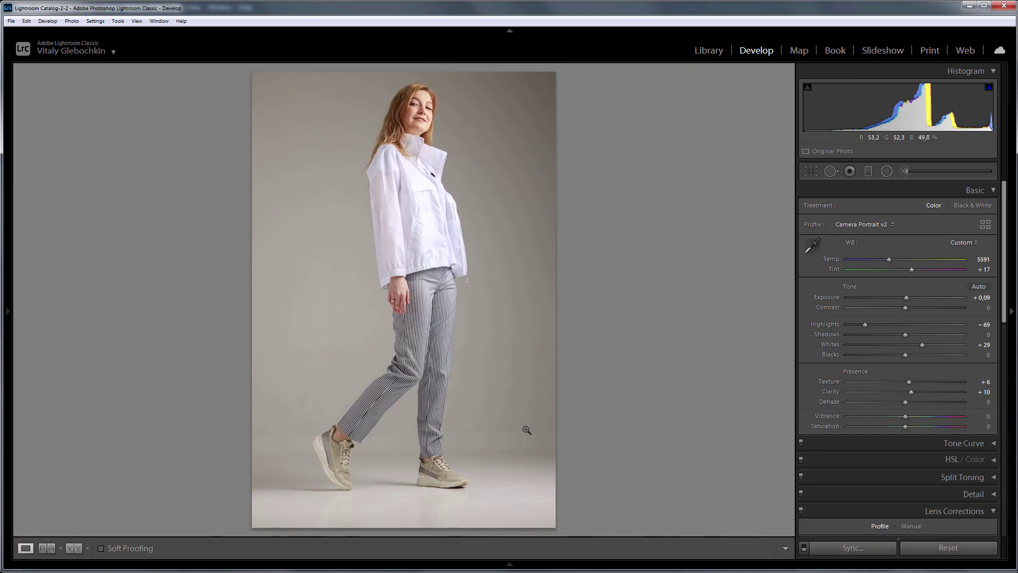
{"action": "left_click", "coordinate": [518, 478]}
{"action": "left_click_drag", "start_coordinate": [537, 491], "coordinate": [416, 380]}
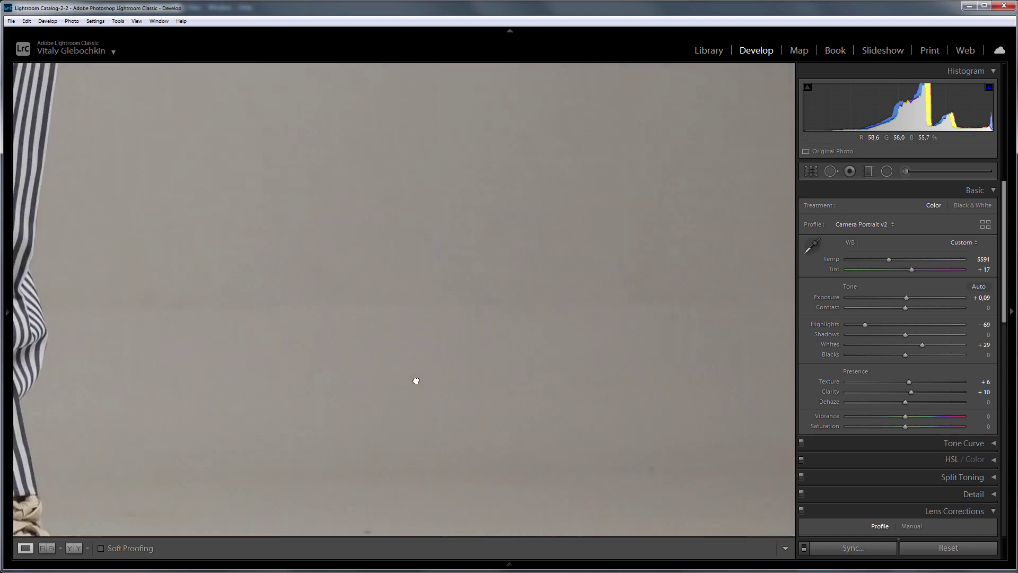
{"action": "left_click", "coordinate": [416, 381]}
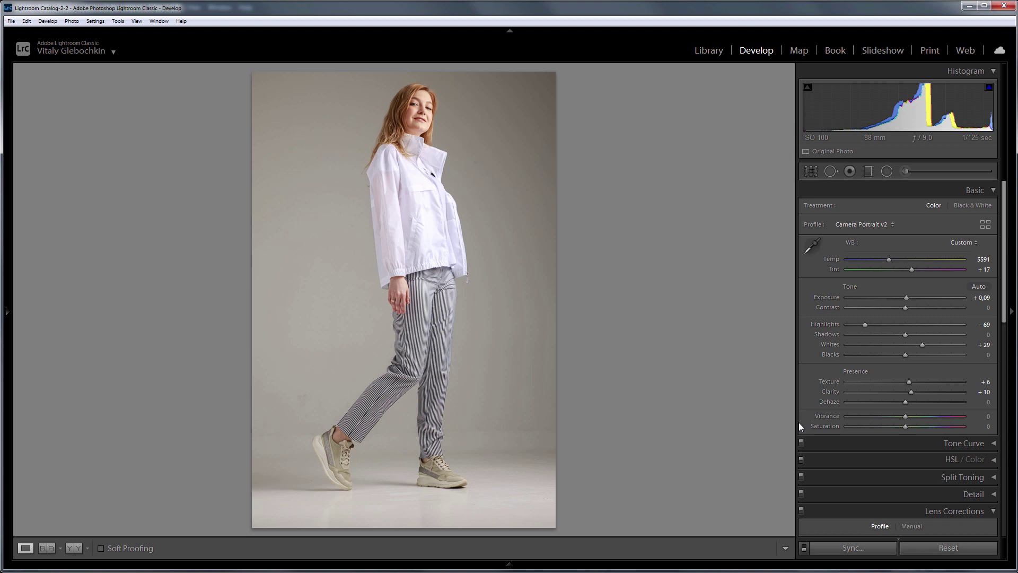
Show Lightroom's unedited Before view, then preview IMG_7749.CR3 in Bridge's archive folder
{"action": "key", "text": "backslash"}
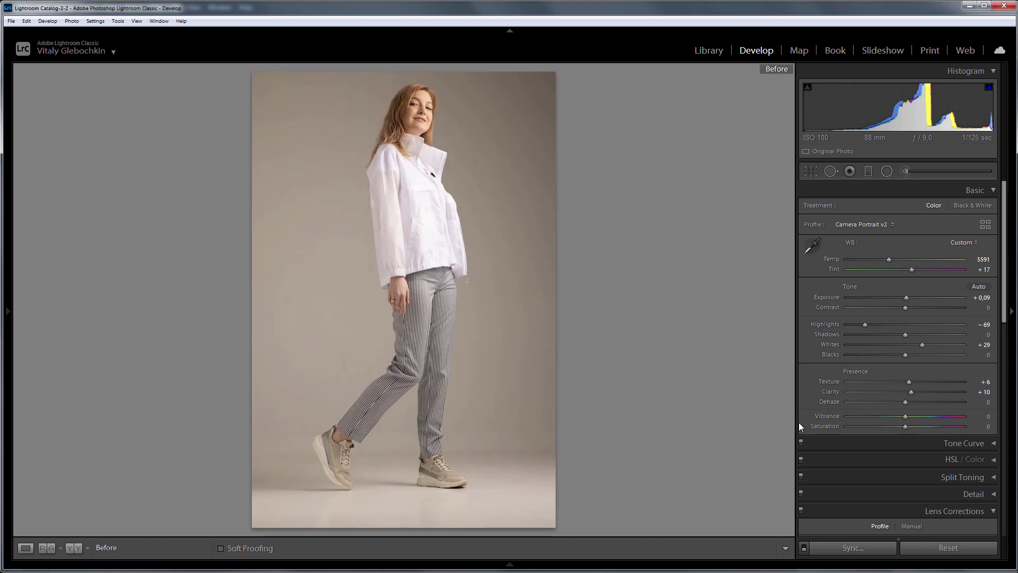
{"action": "key", "text": "alt+Tab"}
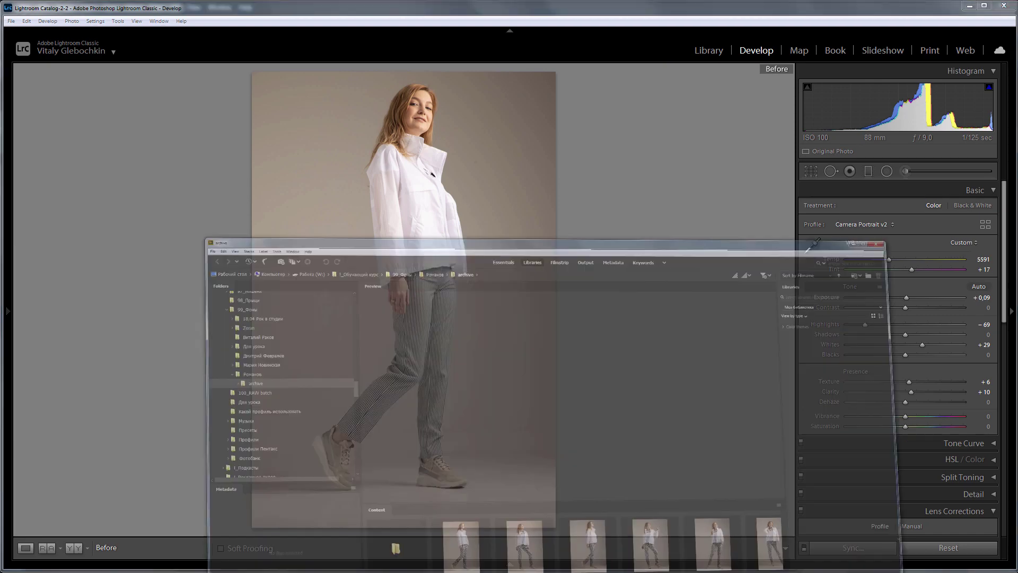
{"action": "left_click", "coordinate": [365, 474]}
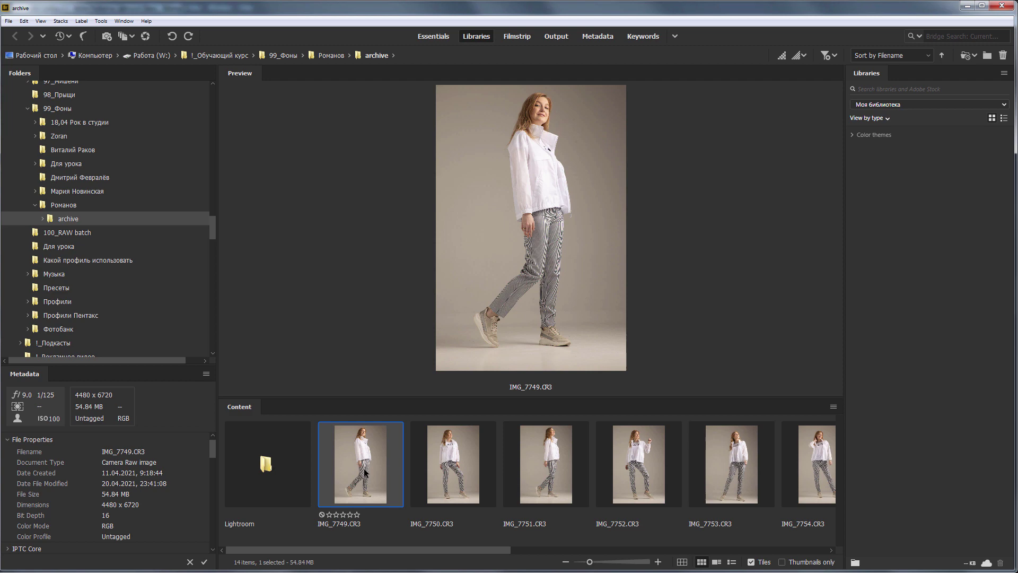
Save the Lightroom edits of the 13 filmstrip photos into their files and return to Bridge
{"action": "key", "text": "alt+Tab"}
{"action": "left_click", "coordinate": [512, 566]}
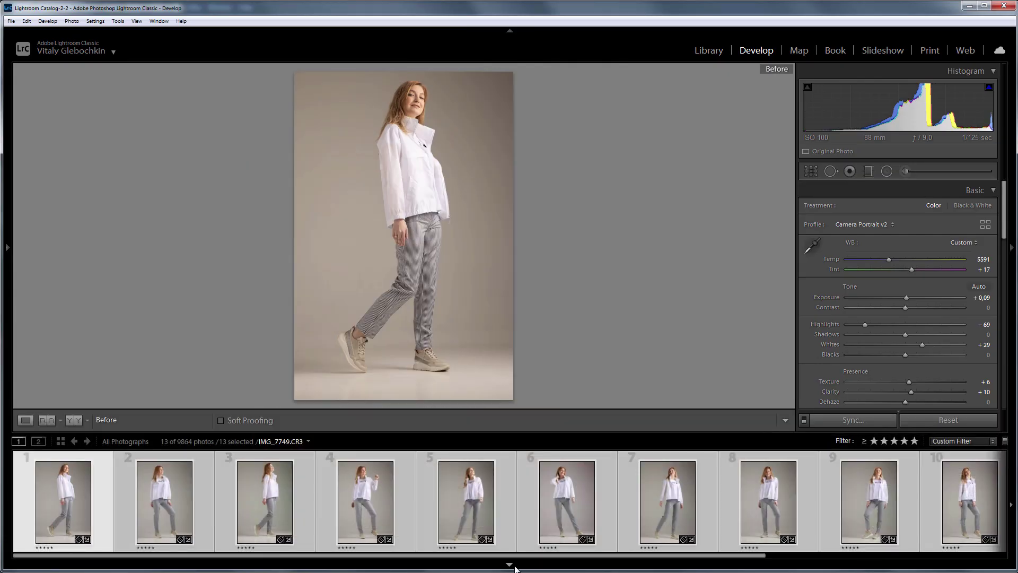
{"action": "right_click", "coordinate": [76, 479]}
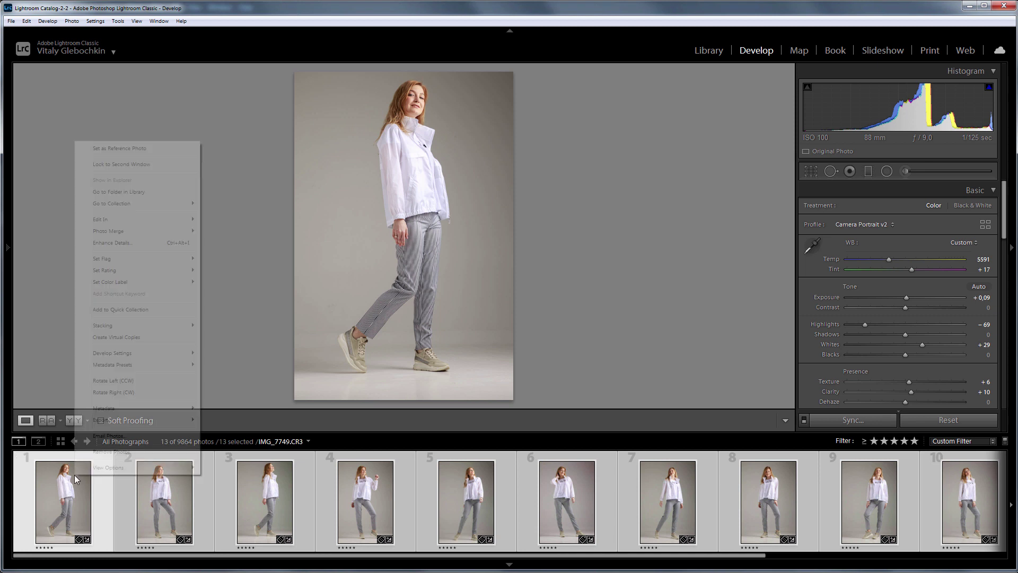
{"action": "mouse_move", "coordinate": [167, 410]}
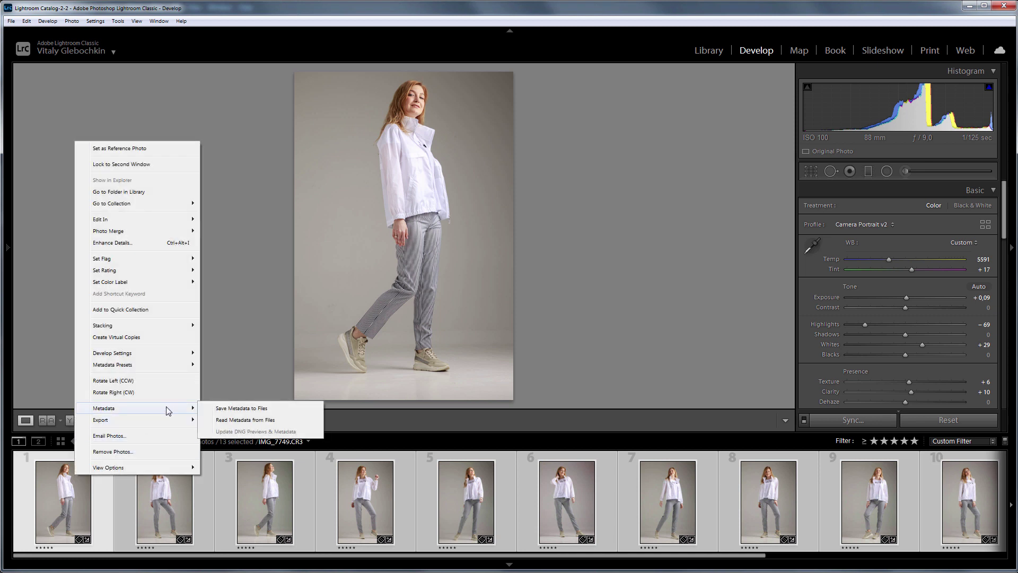
{"action": "left_click", "coordinate": [276, 413]}
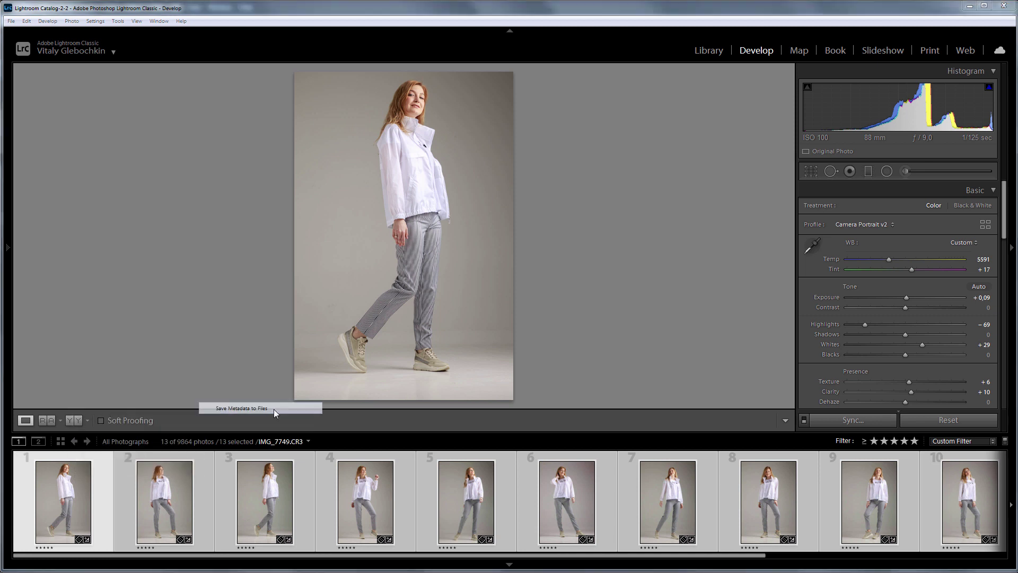
{"action": "left_click", "coordinate": [577, 313]}
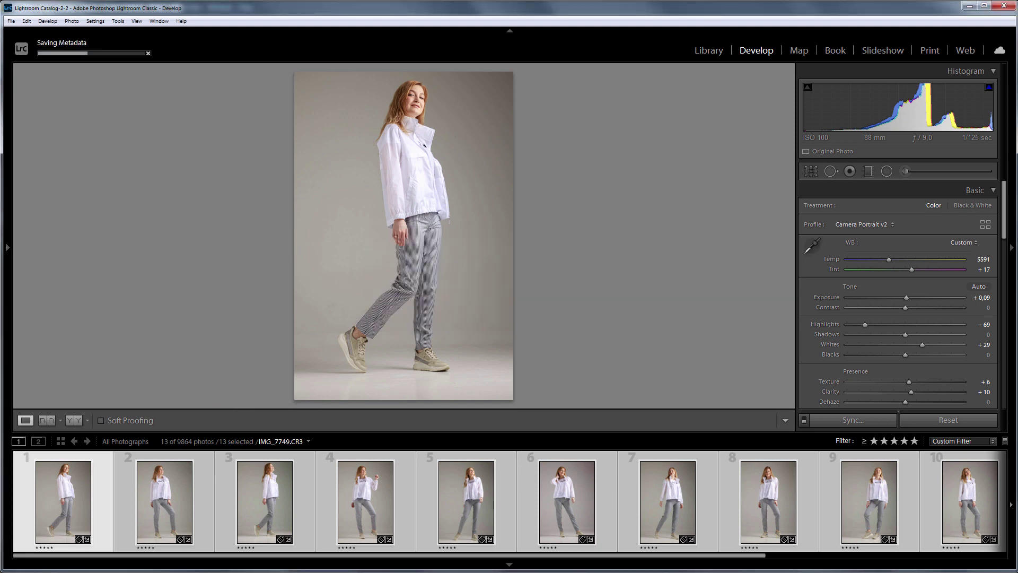
{"action": "key", "text": "alt+Tab"}
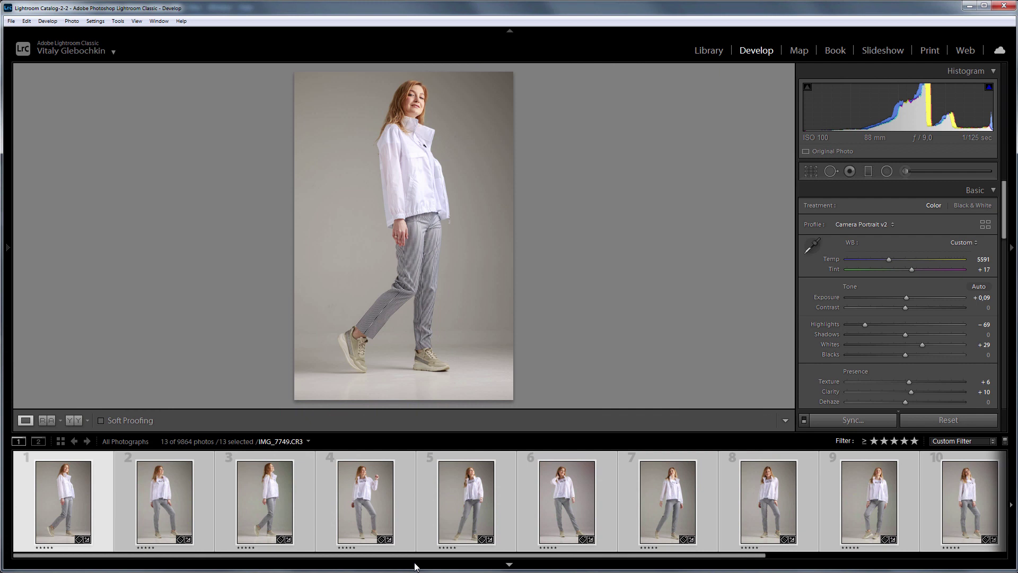
Send IMG_7749 from Lightroom to Adobe Photoshop 2020 for editing
{"action": "right_click", "coordinate": [455, 301]}
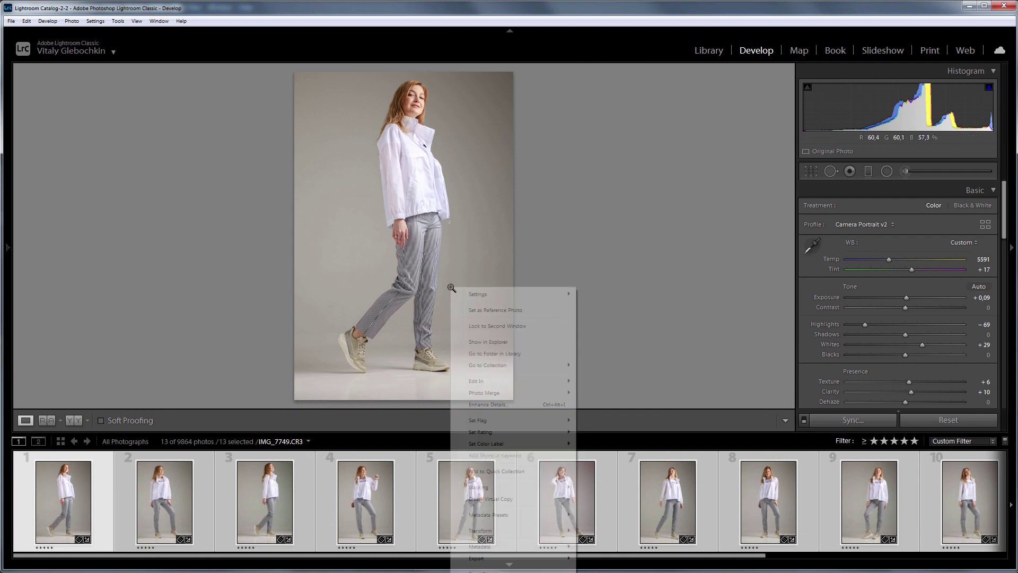
{"action": "mouse_move", "coordinate": [539, 383]}
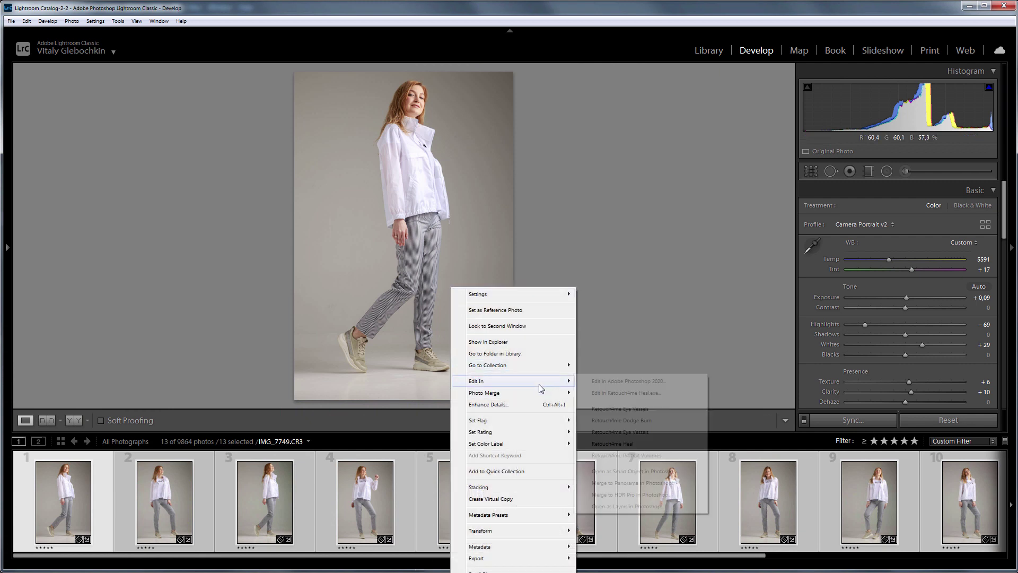
{"action": "left_click", "coordinate": [632, 385]}
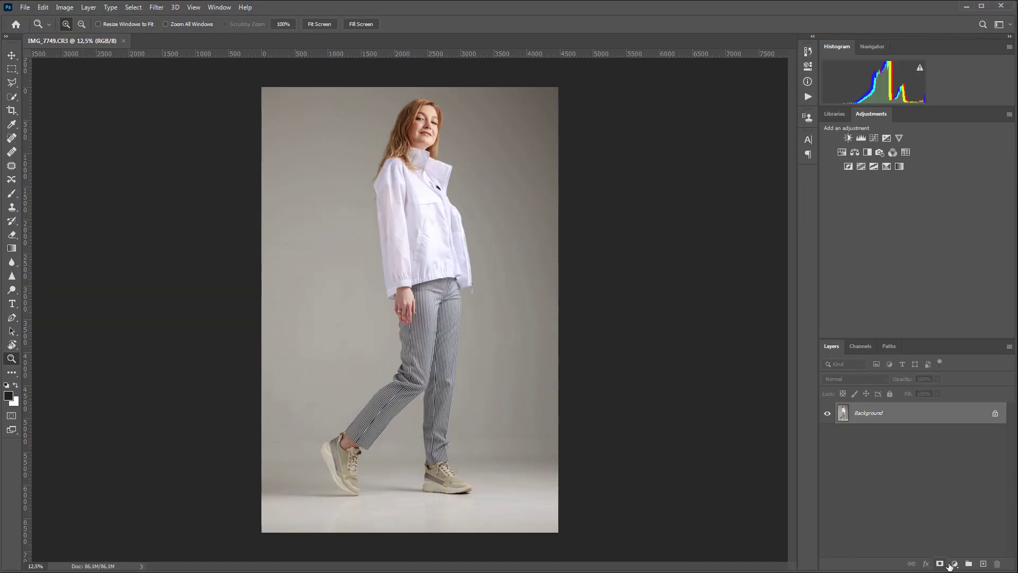
Add a Curves 1 adjustment layer and bend it into a multi-peak solarising wave
{"action": "left_click", "coordinate": [955, 564]}
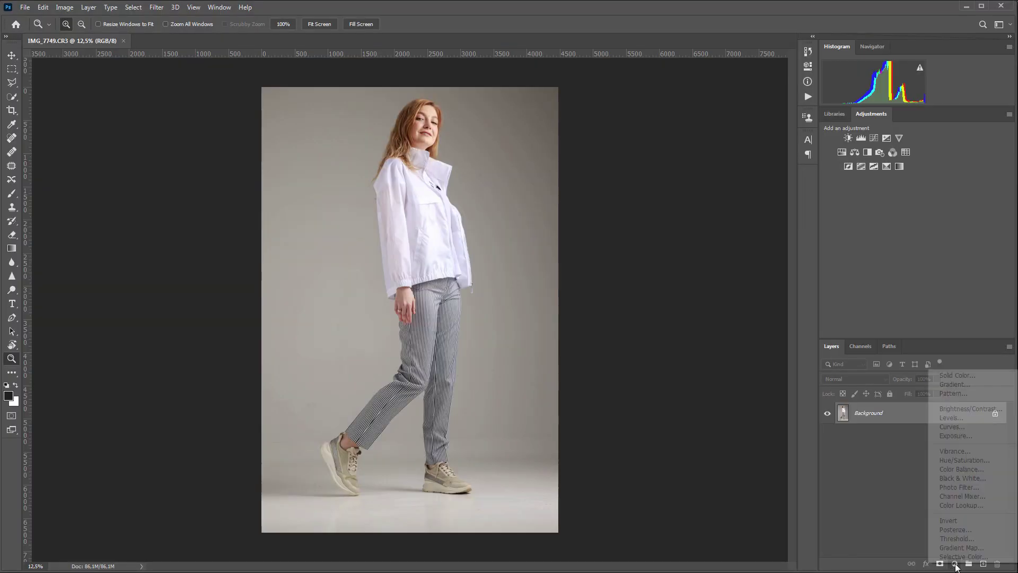
{"action": "left_click", "coordinate": [965, 427]}
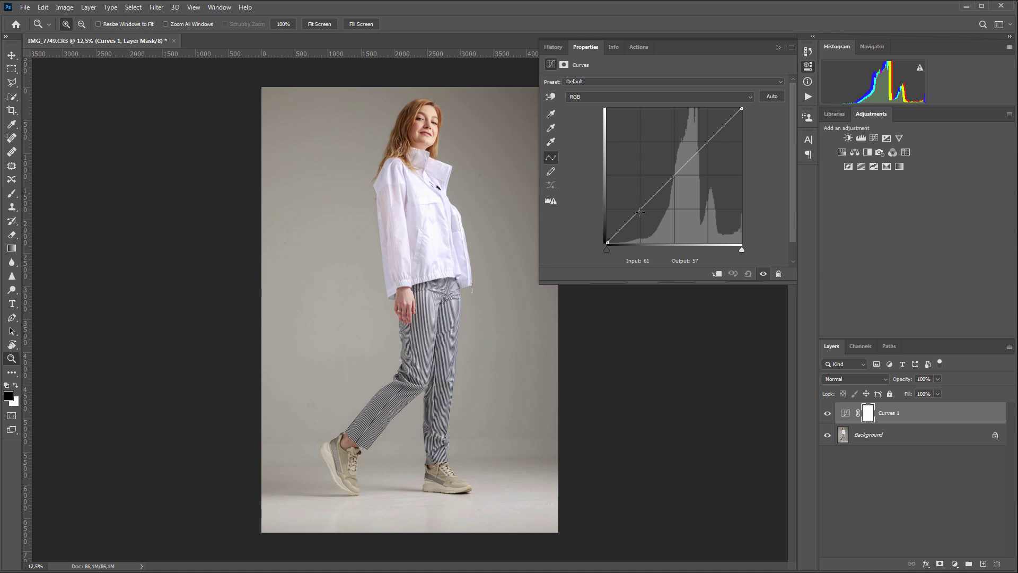
{"action": "left_click_drag", "start_coordinate": [641, 212], "coordinate": [653, 242]}
{"action": "left_click_drag", "start_coordinate": [727, 175], "coordinate": [715, 242]}
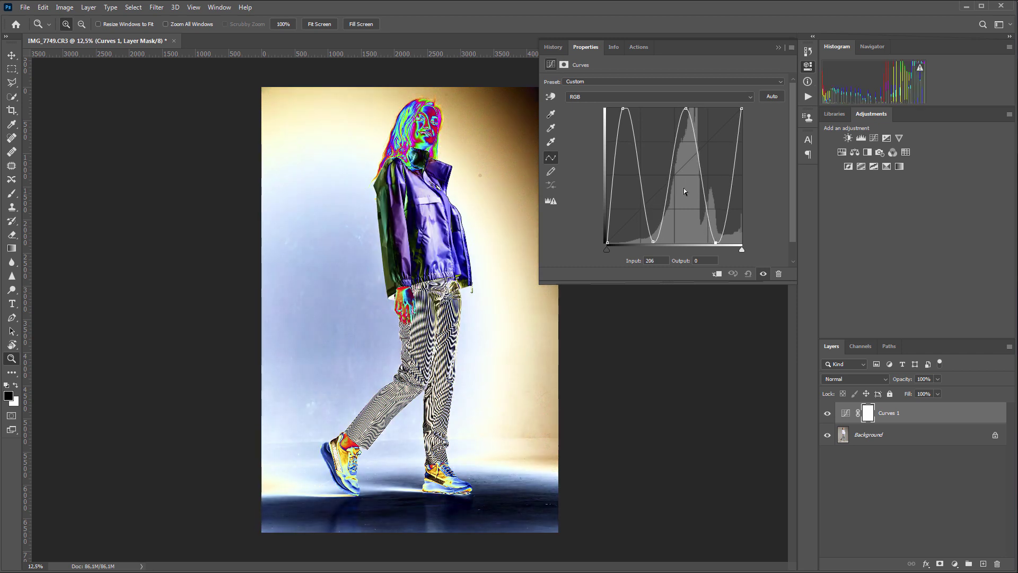
{"action": "left_click_drag", "start_coordinate": [625, 109], "coordinate": [628, 108]}
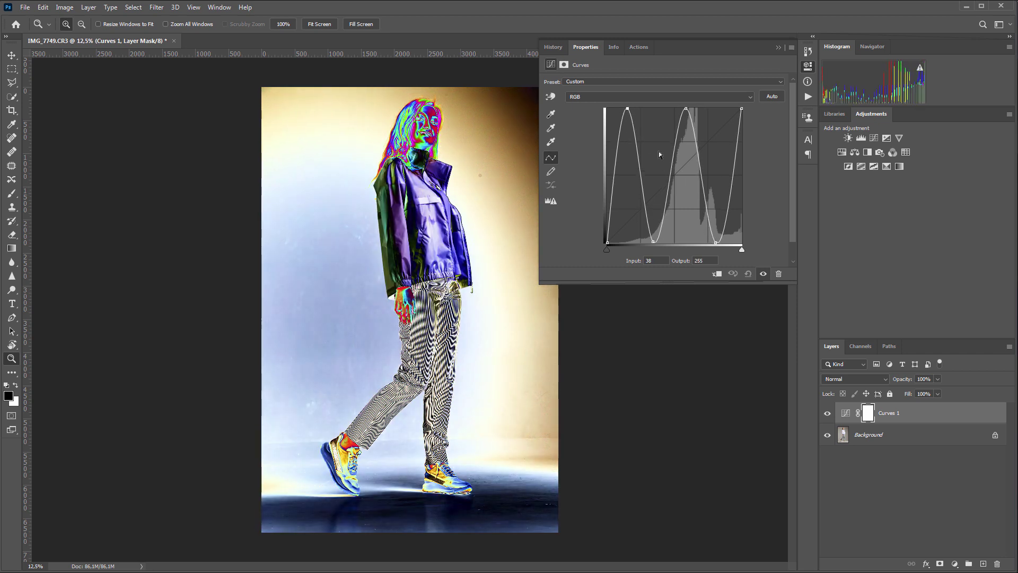
{"action": "left_click_drag", "start_coordinate": [716, 242], "coordinate": [717, 243]}
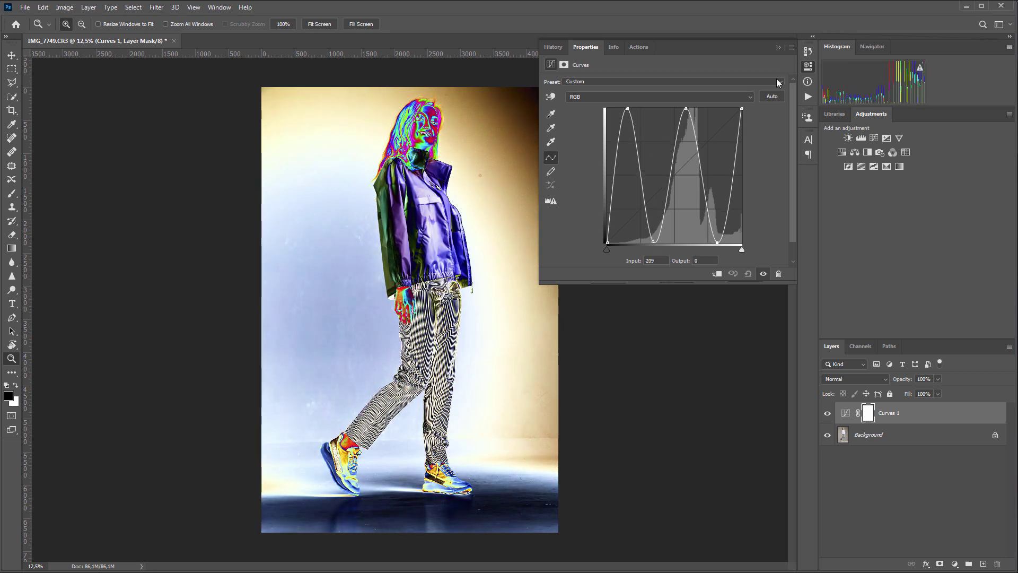
{"action": "left_click", "coordinate": [780, 47]}
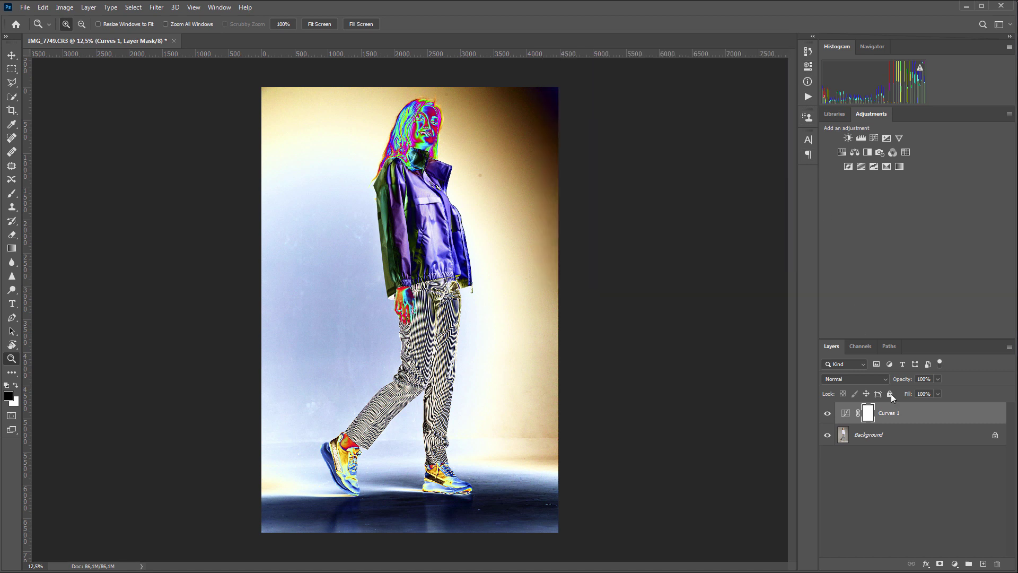
Duplicate the Background layer and hide the Curves 1 solar check
{"action": "left_click", "coordinate": [900, 436]}
{"action": "key", "text": "ctrl+j"}
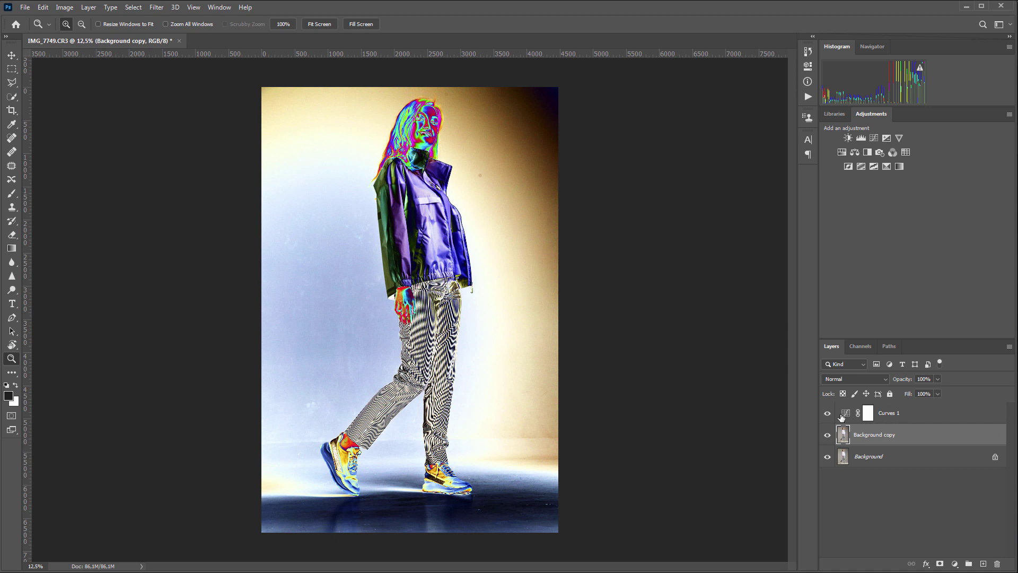
{"action": "left_click", "coordinate": [827, 413]}
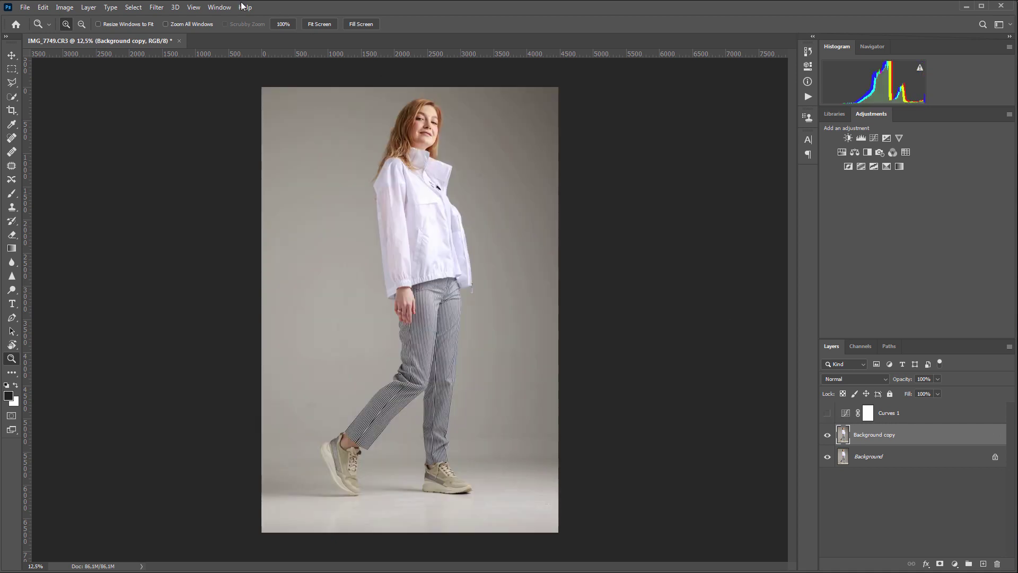
Run Filter > Retouch4me > Retouch4me Clean Backdrop on the Background copy
{"action": "left_click", "coordinate": [158, 9]}
{"action": "mouse_move", "coordinate": [221, 205]}
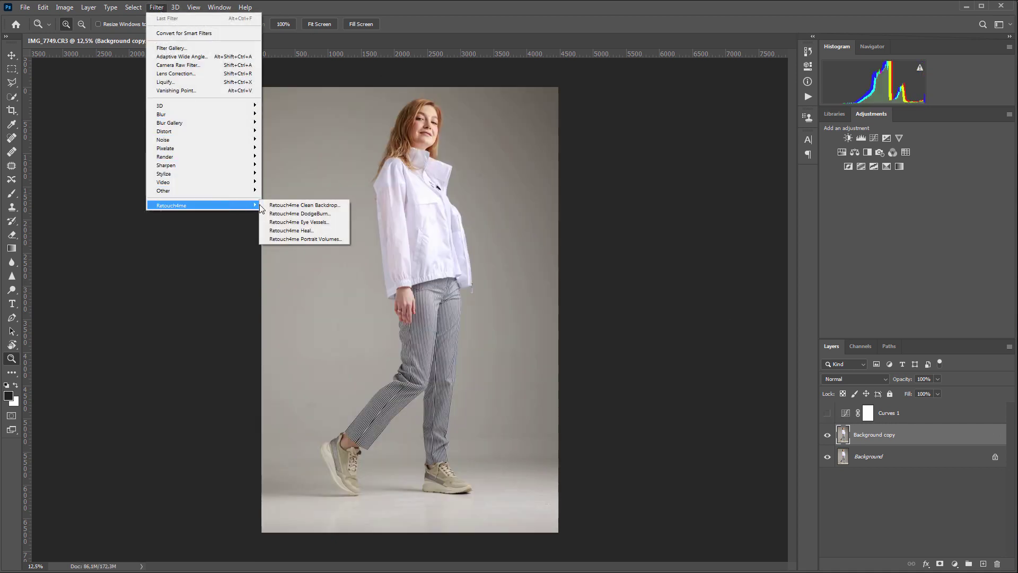
{"action": "left_click", "coordinate": [300, 207]}
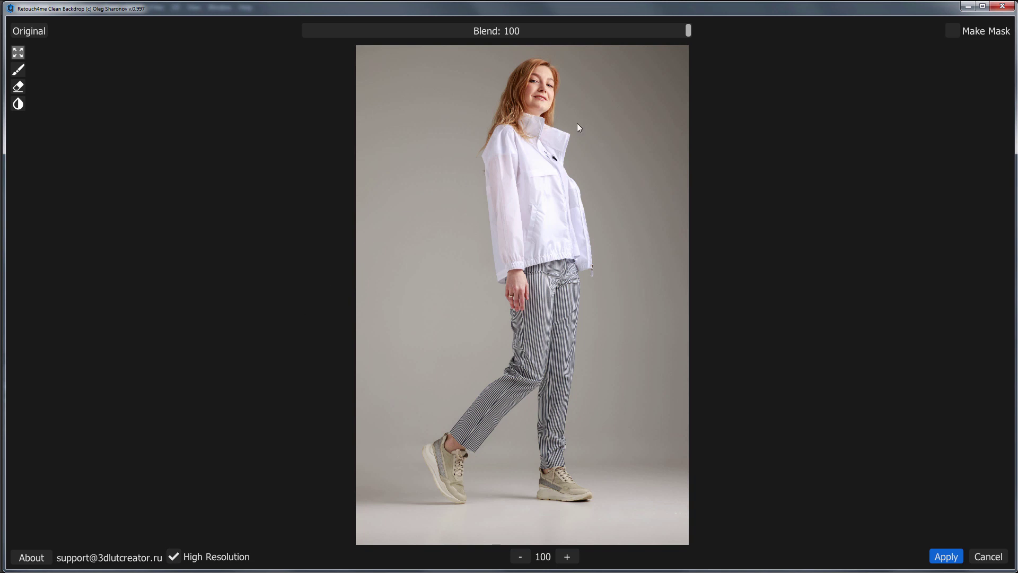
Zoom in and lower the Clean Backdrop blend toward 78, comparing against the original
{"action": "scroll", "coordinate": [577, 123], "scroll_direction": "up", "scroll_amount": 5}
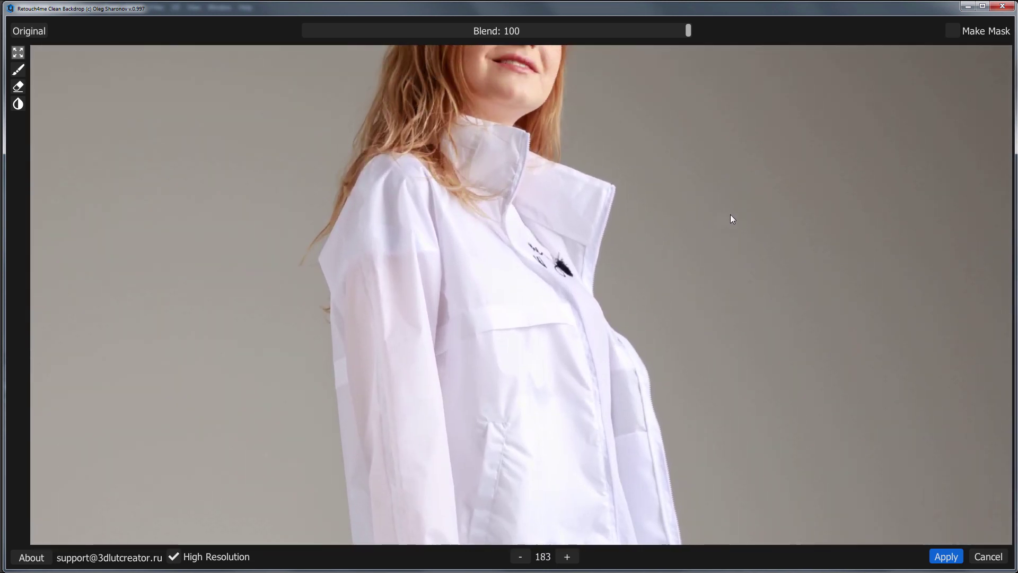
{"action": "left_click", "coordinate": [30, 31]}
{"action": "left_click", "coordinate": [31, 31]}
{"action": "left_click_drag", "start_coordinate": [660, 27], "coordinate": [613, 28]}
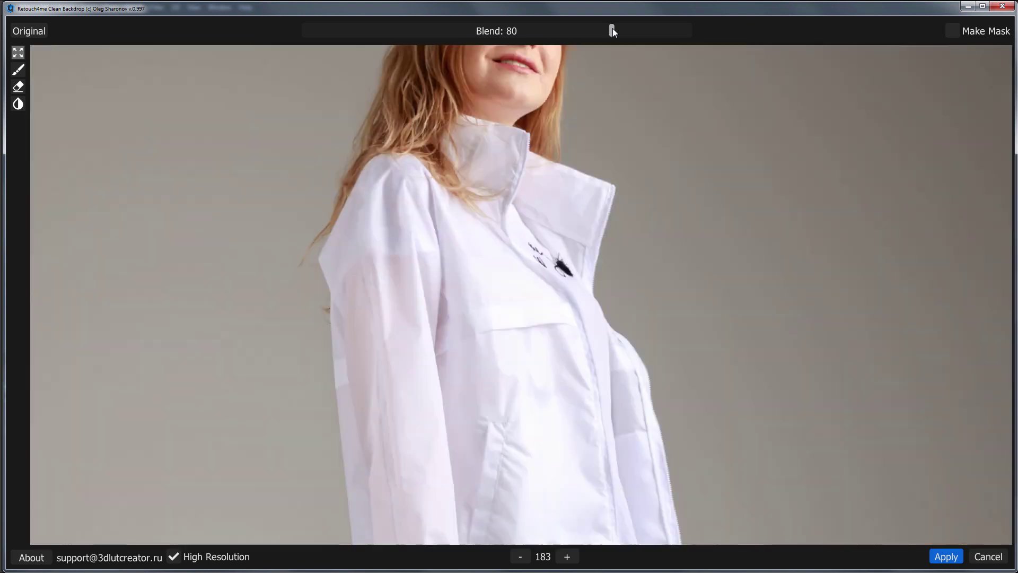
{"action": "left_click", "coordinate": [36, 32]}
{"action": "left_click_drag", "start_coordinate": [612, 30], "coordinate": [589, 33]}
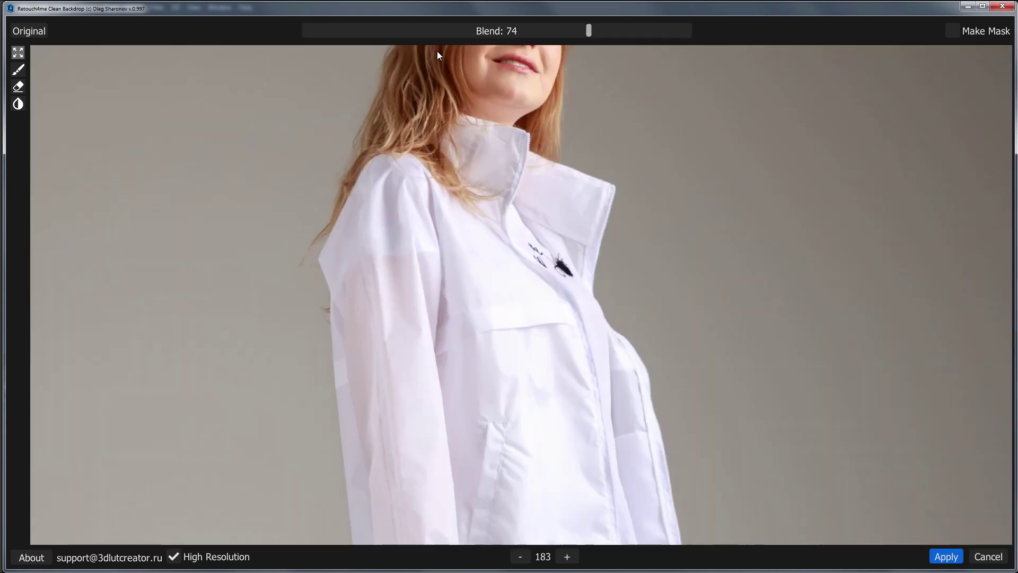
{"action": "left_click", "coordinate": [29, 33]}
Check the cleaned backdrop around the shoes against the original photo
{"action": "scroll", "coordinate": [798, 329], "scroll_direction": "down", "scroll_amount": 6}
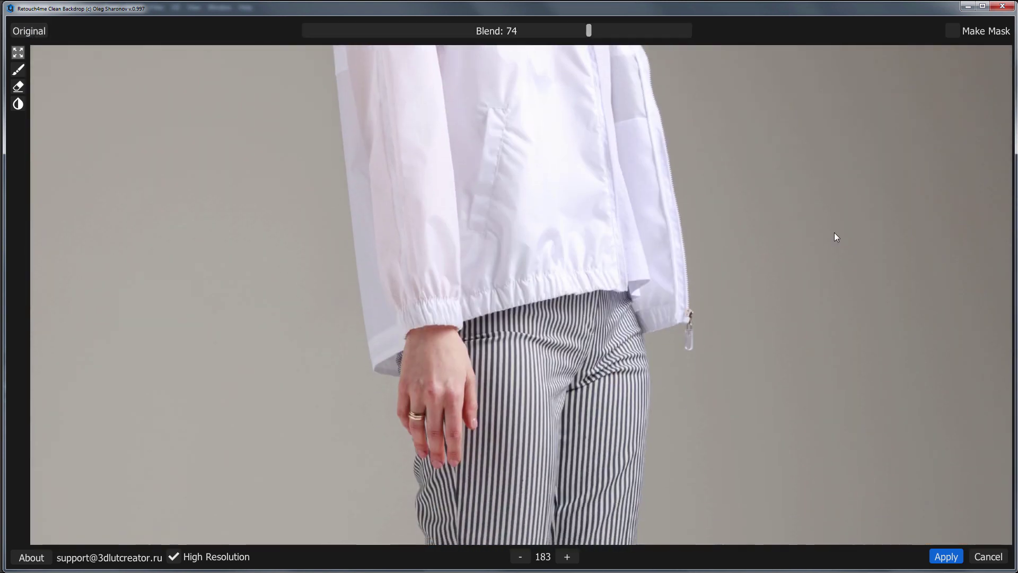
{"action": "scroll", "coordinate": [628, 155], "scroll_direction": "down", "scroll_amount": 10}
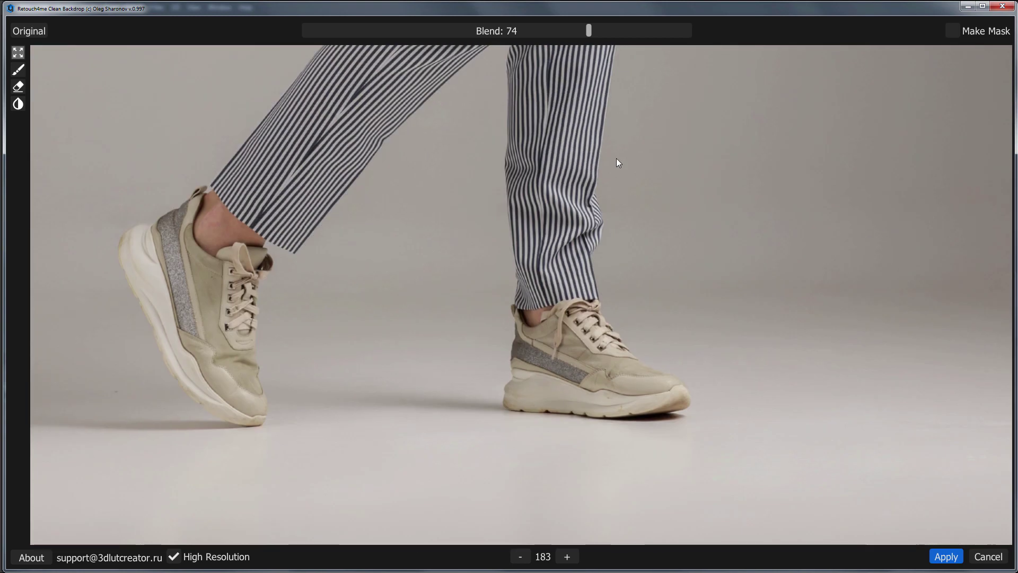
{"action": "scroll", "coordinate": [719, 329], "scroll_direction": "down", "scroll_amount": 1}
{"action": "scroll", "coordinate": [719, 329], "scroll_direction": "up", "scroll_amount": 2}
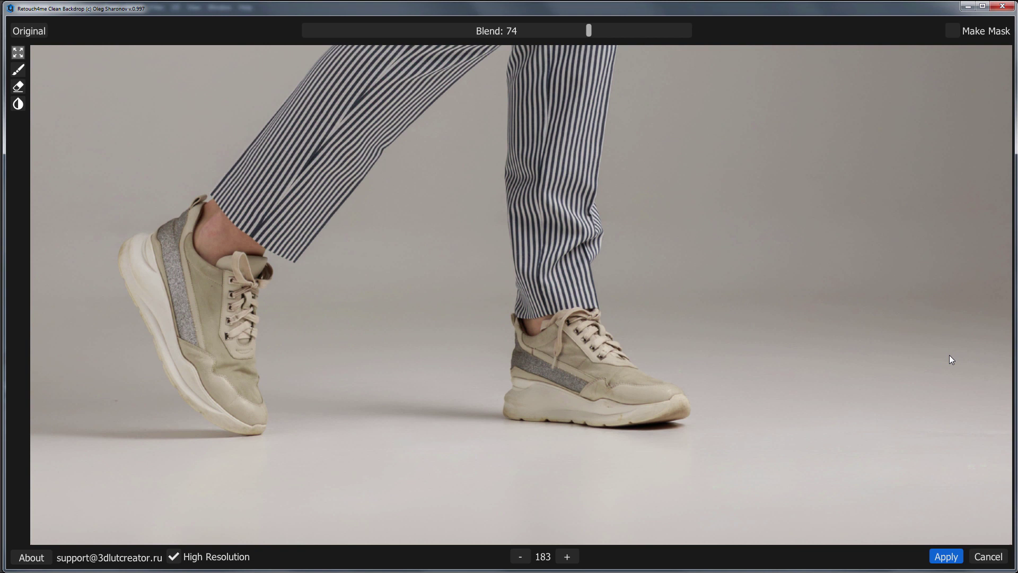
{"action": "left_click", "coordinate": [29, 33]}
{"action": "left_click", "coordinate": [29, 32]}
{"action": "left_click", "coordinate": [27, 30]}
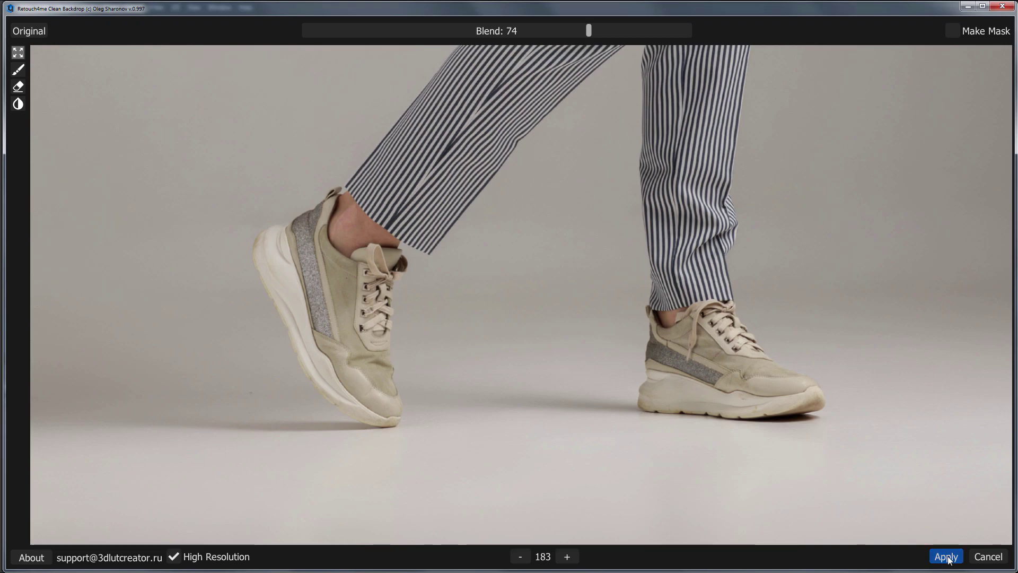
Apply the backdrop cleanup, then view it under the solar Curves 1 zoomed on the jacket
{"action": "left_click", "coordinate": [947, 557]}
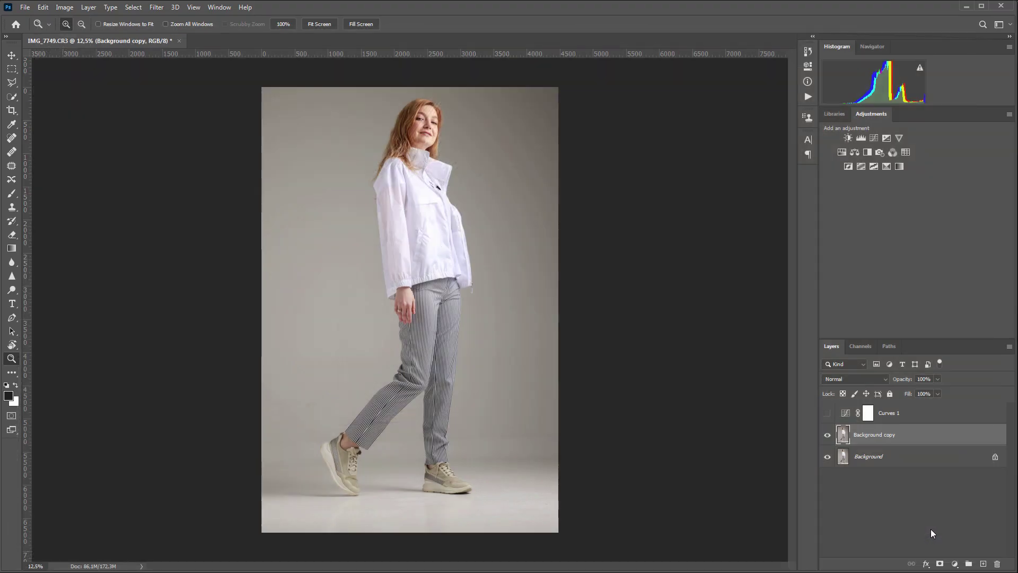
{"action": "left_click", "coordinate": [828, 413]}
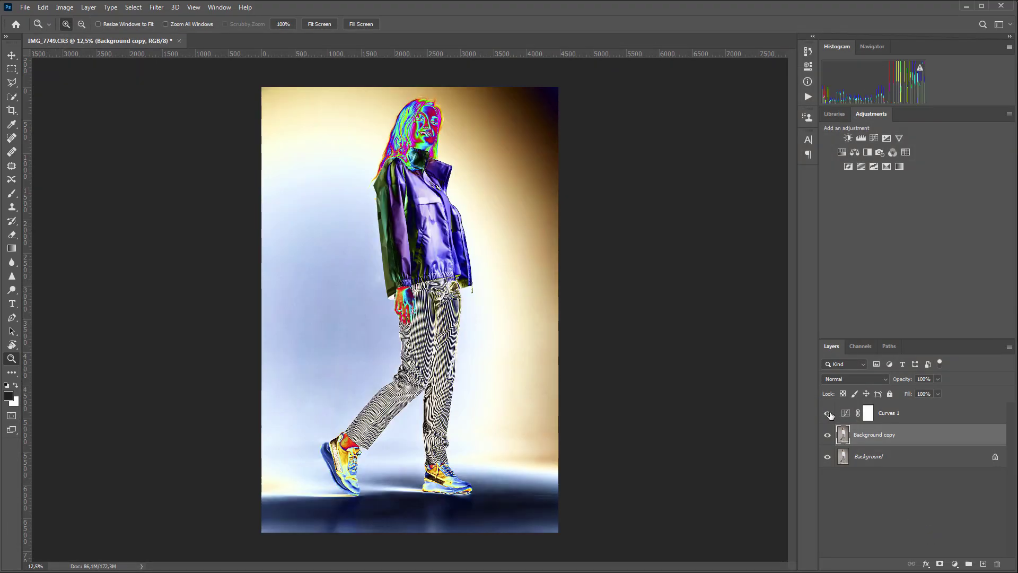
{"action": "left_click", "coordinate": [468, 202]}
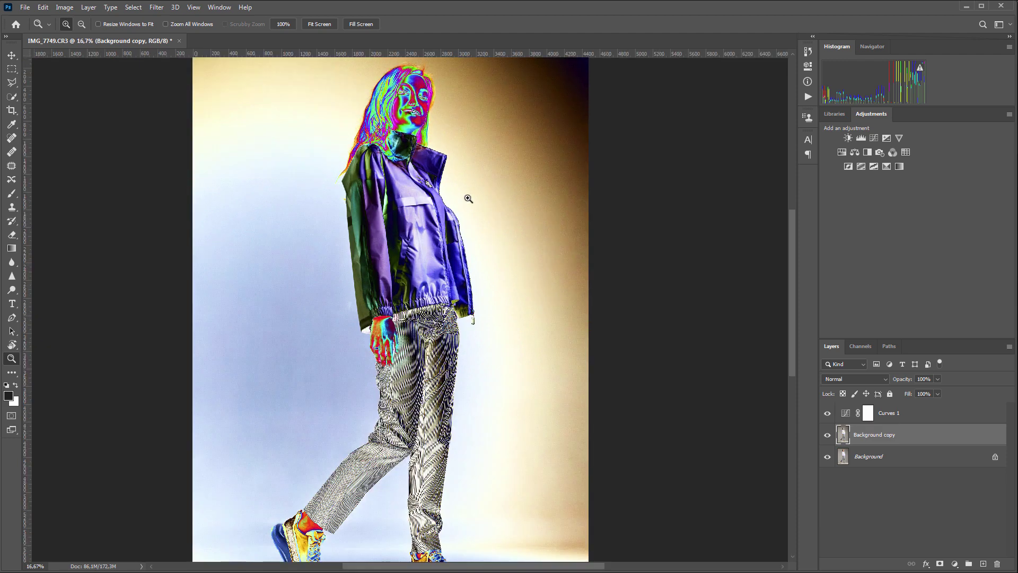
{"action": "scroll", "coordinate": [472, 338], "scroll_direction": "up", "scroll_amount": 4}
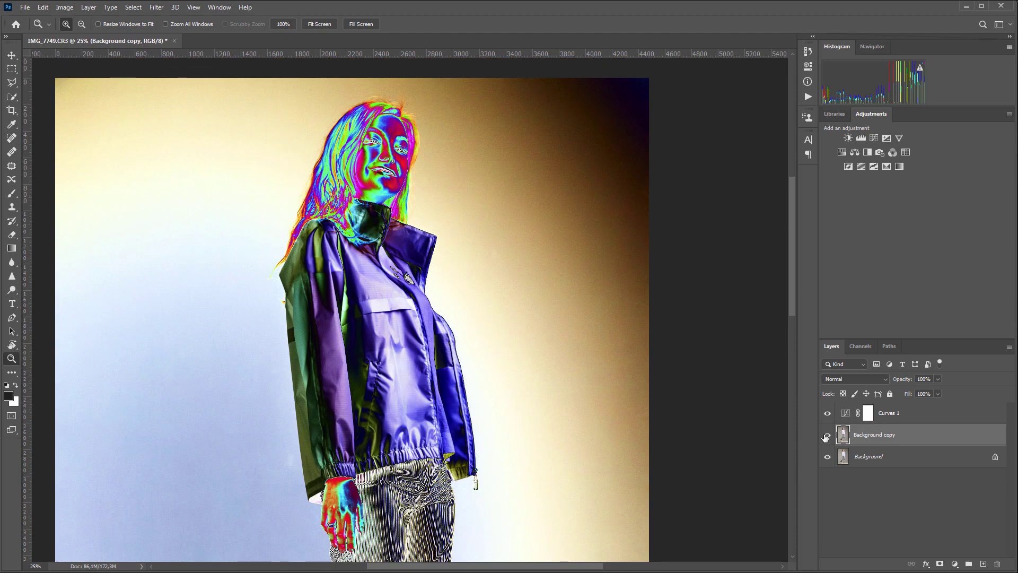
Toggle the cleaned Background copy against the original to check for backdrop specks, hiding Curves 1
{"action": "left_click", "coordinate": [827, 435]}
{"action": "left_click", "coordinate": [828, 435]}
{"action": "left_click_drag", "start_coordinate": [789, 256], "coordinate": [802, 390]}
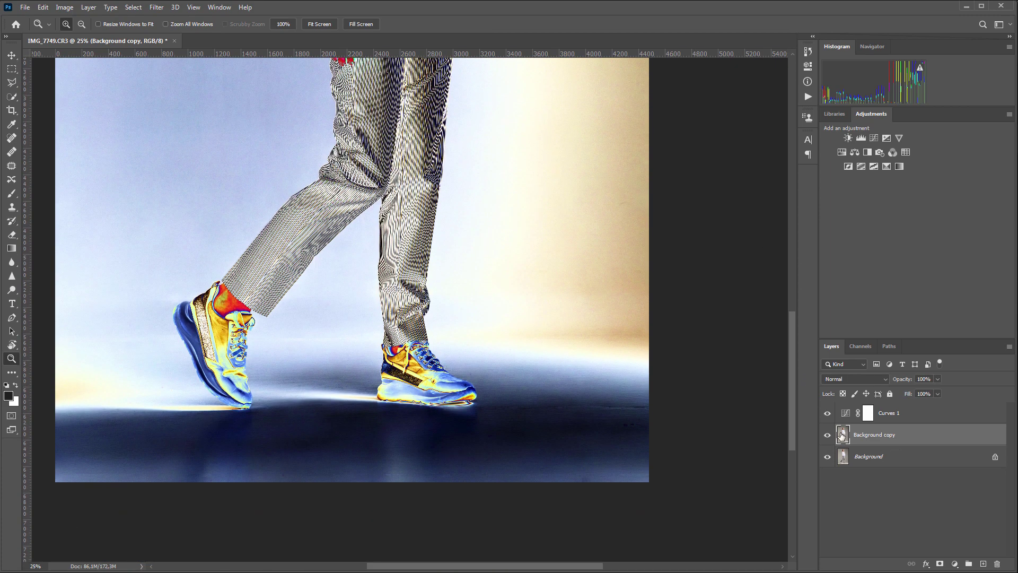
{"action": "left_click", "coordinate": [828, 434]}
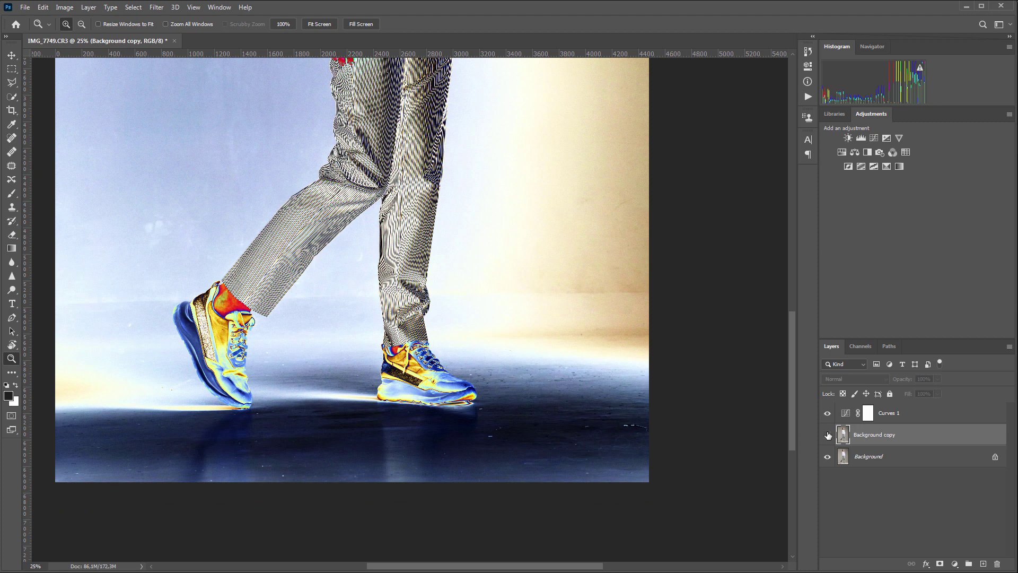
{"action": "left_click", "coordinate": [828, 435]}
{"action": "left_click", "coordinate": [828, 435]}
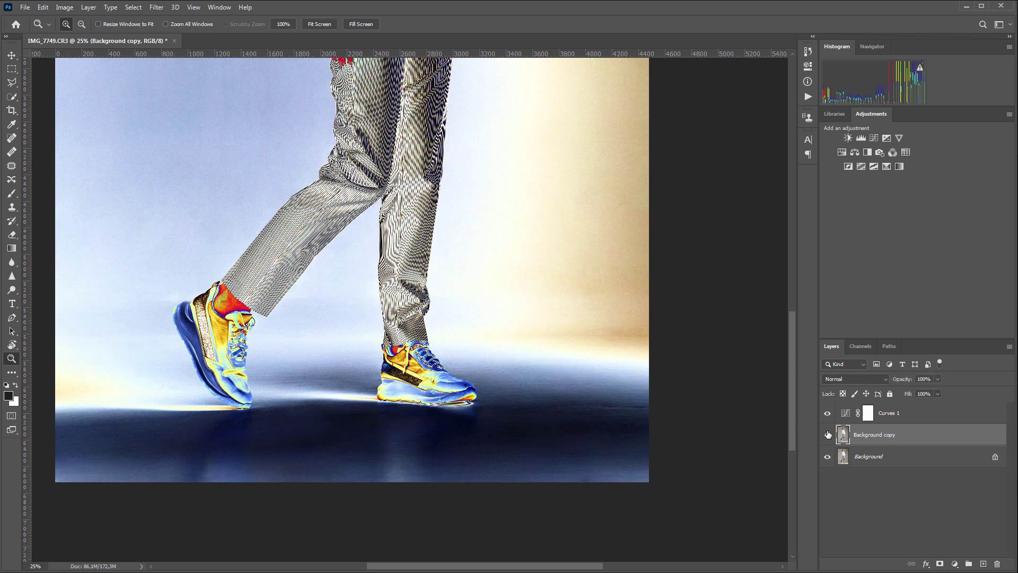
{"action": "left_click", "coordinate": [828, 413]}
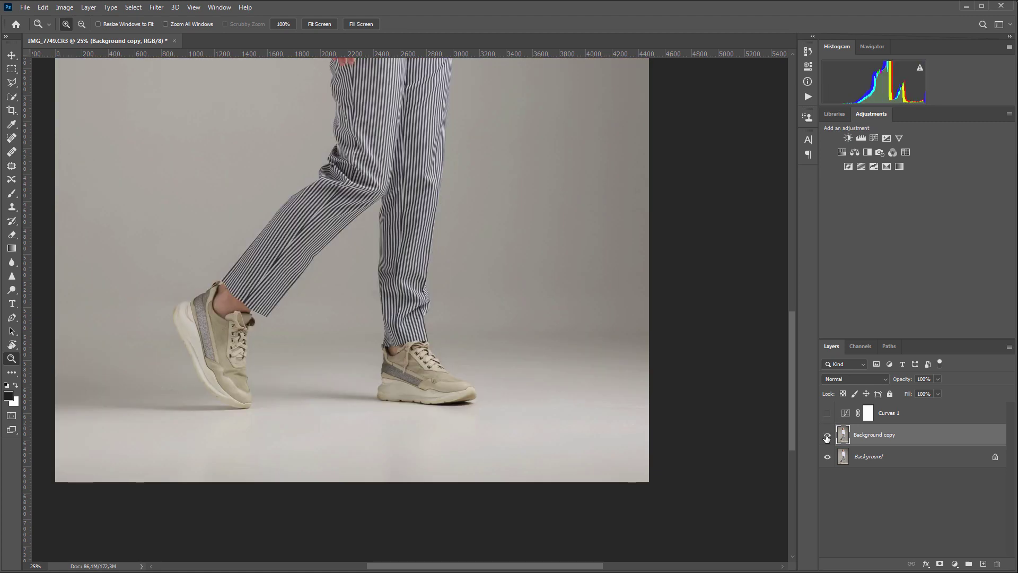
{"action": "left_click", "coordinate": [827, 436]}
{"action": "left_click", "coordinate": [827, 435]}
Create a blank test document and start recording a new Retouch4me Clean Backdrop action
{"action": "key", "text": "ctrl+n"}
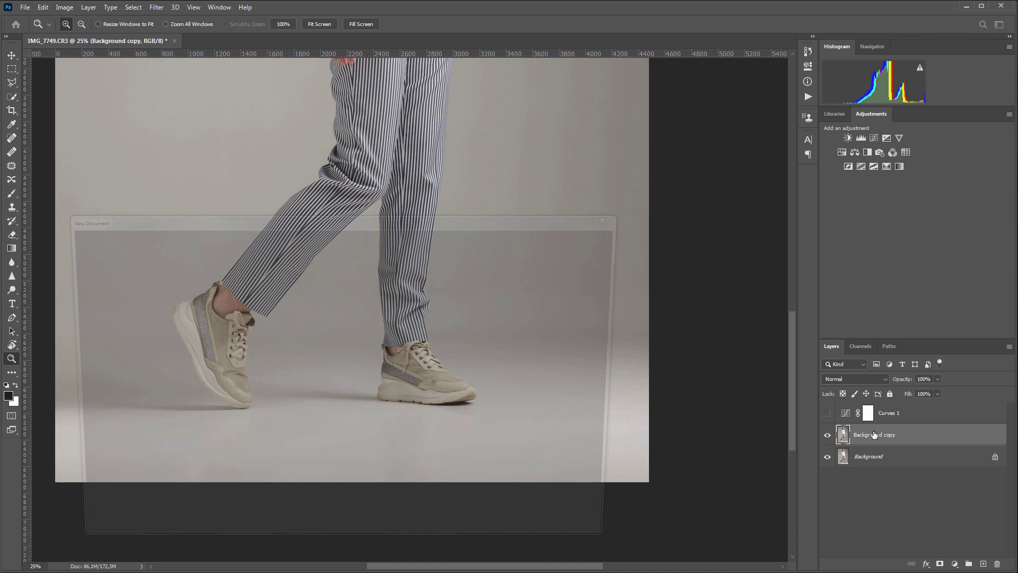
{"action": "key", "text": "Return"}
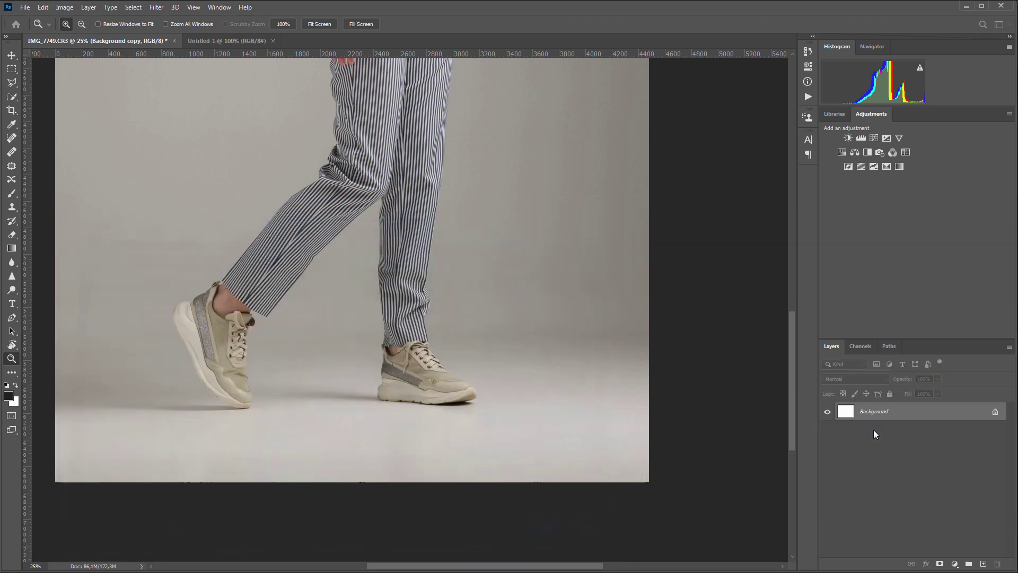
{"action": "left_click", "coordinate": [809, 98]}
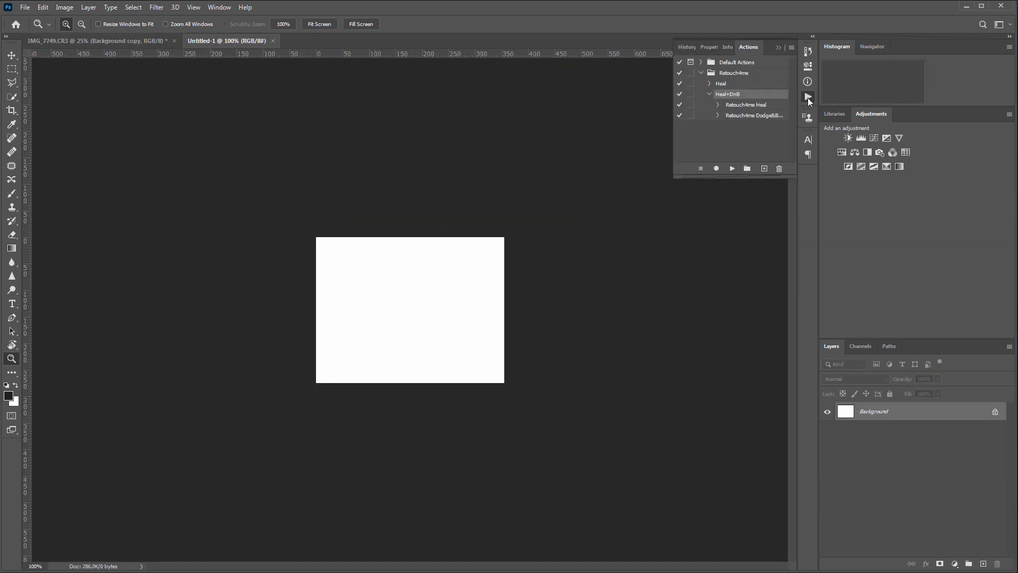
{"action": "left_click", "coordinate": [737, 74]}
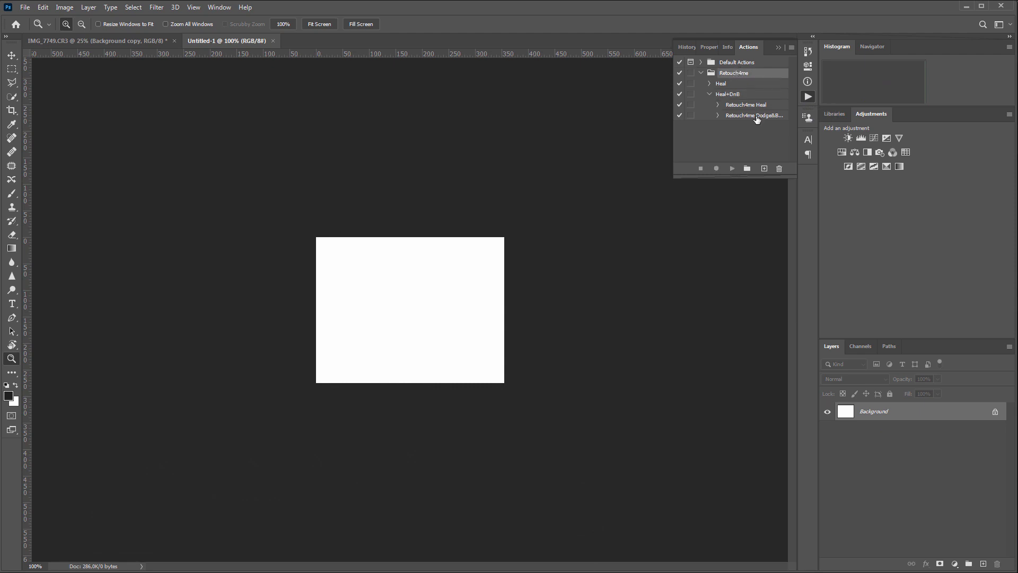
{"action": "left_click", "coordinate": [763, 169]}
{"action": "type", "text": "Retouch4me Clean Backdrop"}
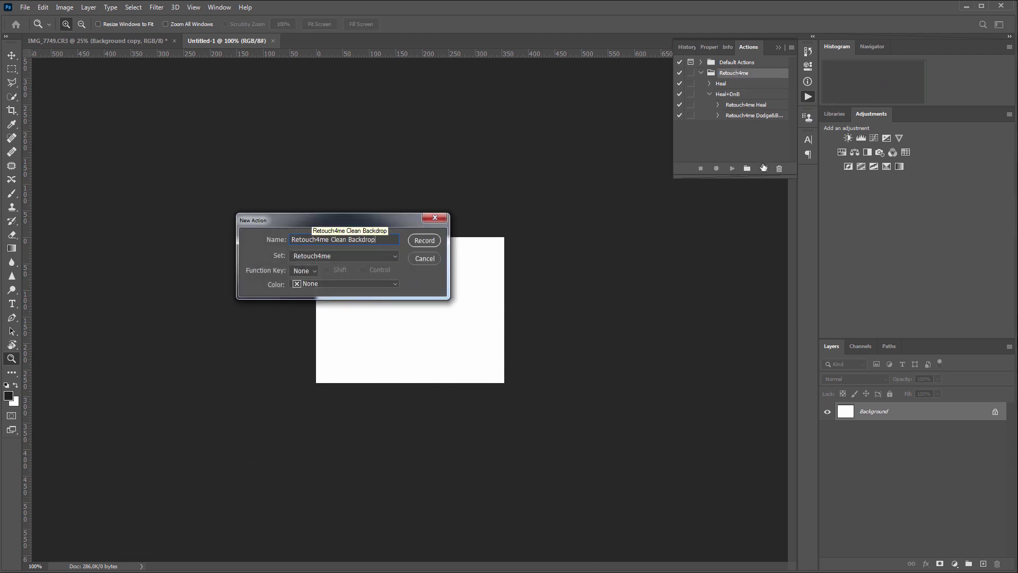
{"action": "left_click", "coordinate": [418, 238]}
Record the Retouch4me Clean Backdrop filter with Apply, then stop recording
{"action": "left_click", "coordinate": [156, 8]}
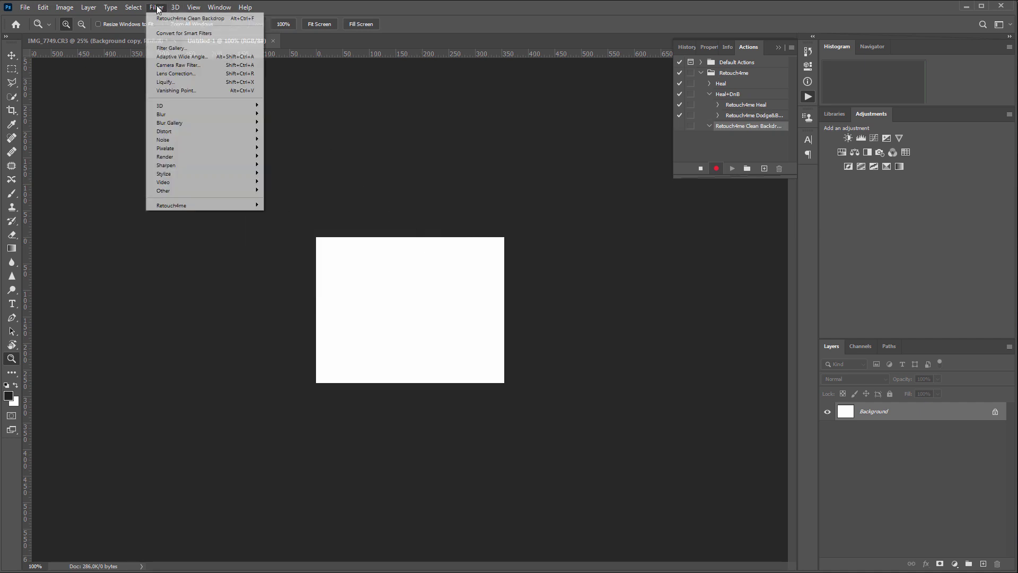
{"action": "mouse_move", "coordinate": [220, 208]}
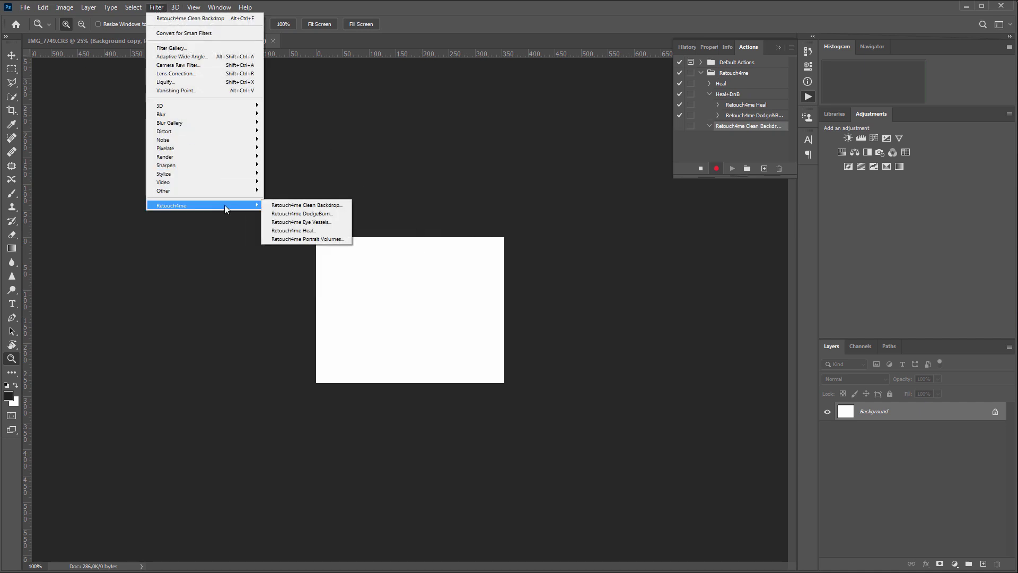
{"action": "left_click", "coordinate": [297, 202]}
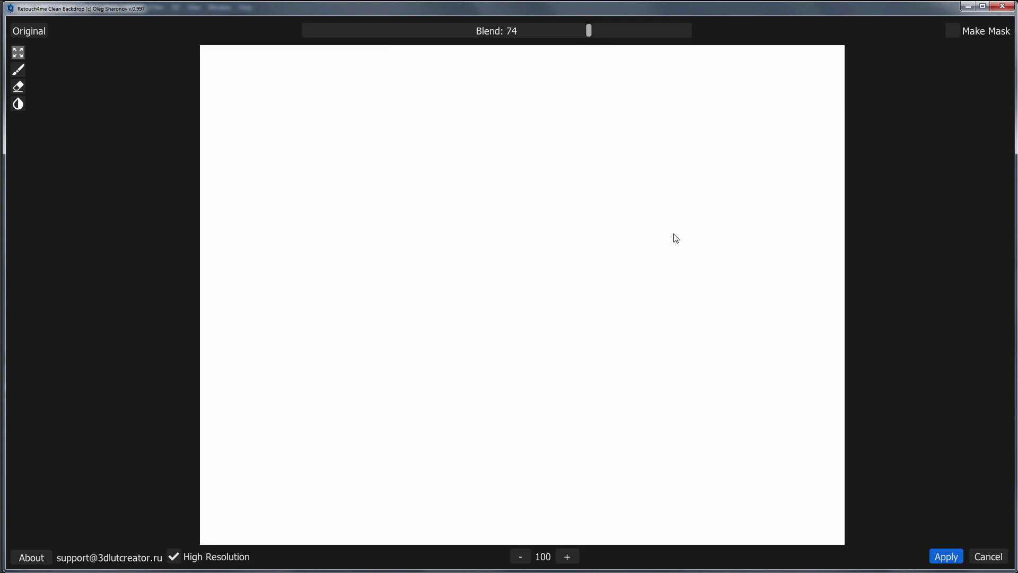
{"action": "left_click", "coordinate": [947, 557]}
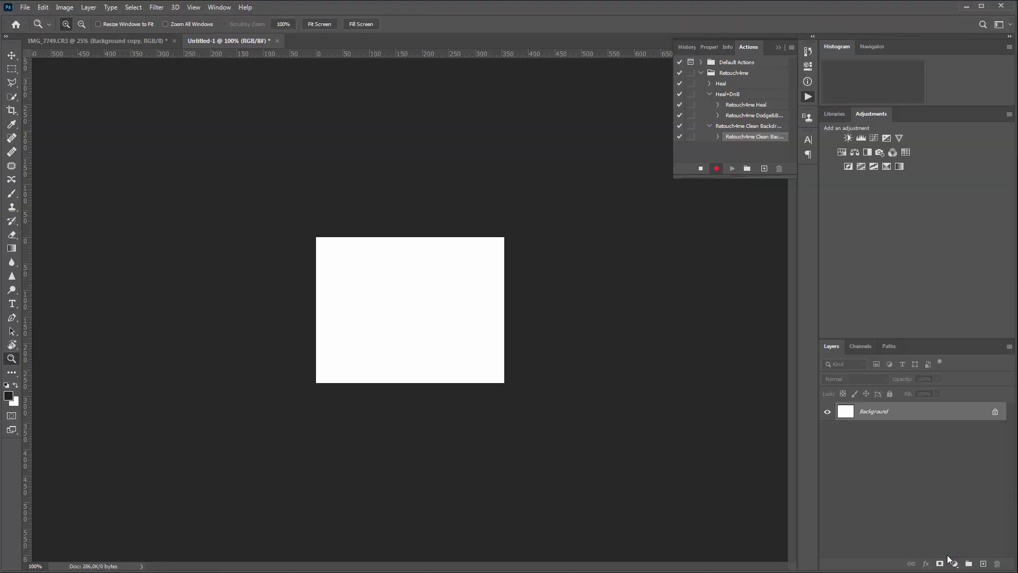
{"action": "left_click", "coordinate": [701, 169]}
Close Untitled-1 and IMG_7749 without saving
{"action": "left_click", "coordinate": [277, 41]}
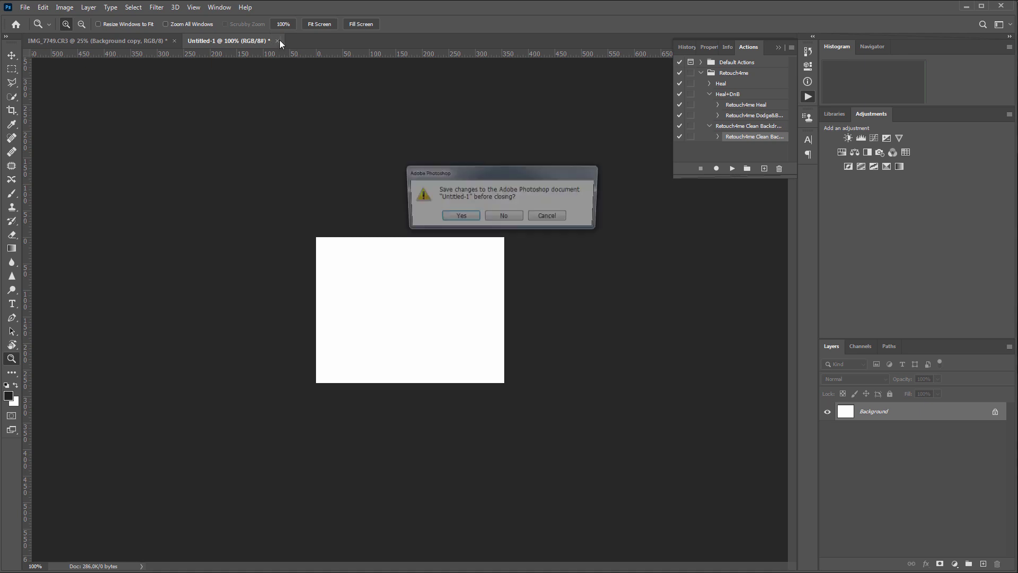
{"action": "left_click", "coordinate": [501, 218]}
{"action": "left_click", "coordinate": [175, 40]}
{"action": "left_click", "coordinate": [498, 218]}
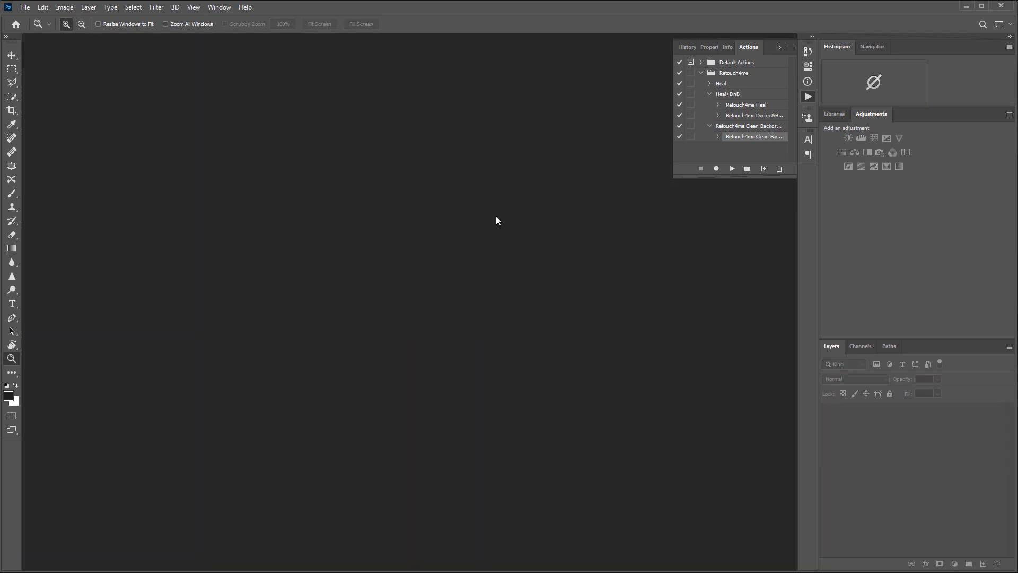
In Adobe Bridge, select all 13 archive-folder photos for Photoshop batch processing
{"action": "key", "text": "alt+Tab"}
{"action": "scroll", "coordinate": [554, 487], "scroll_direction": "right", "scroll_amount": 5}
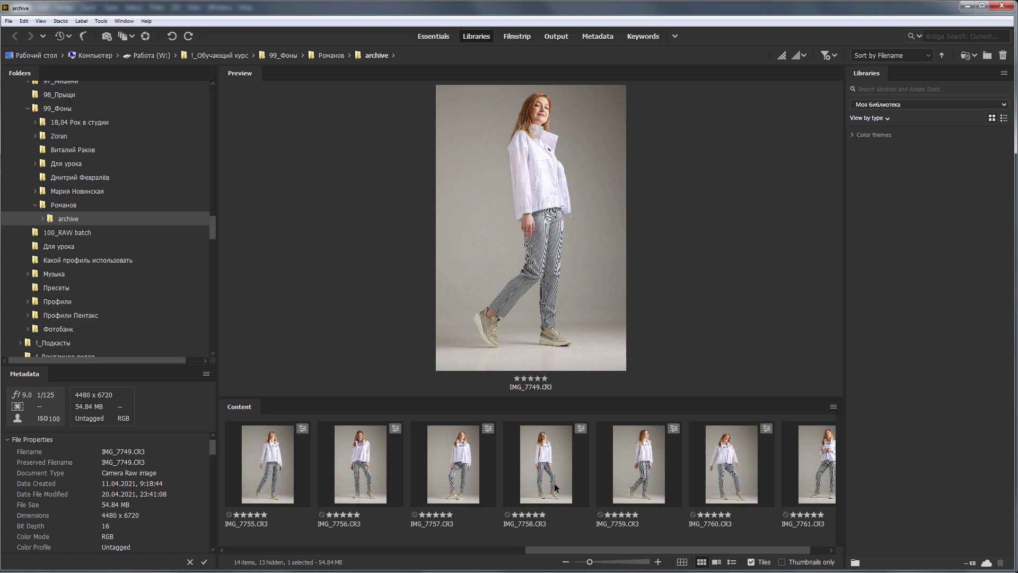
{"action": "left_click", "coordinate": [786, 476], "text": "shift"}
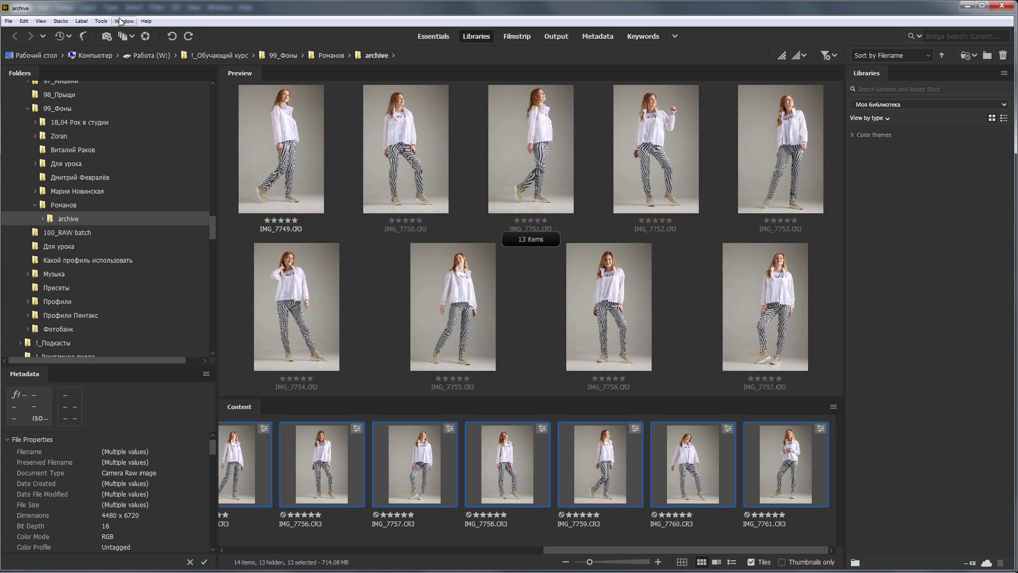
{"action": "left_click", "coordinate": [101, 21]}
Open the Image Processor for the selected photos with Retouch4me Clean Backdrop as the action
{"action": "mouse_move", "coordinate": [179, 120]}
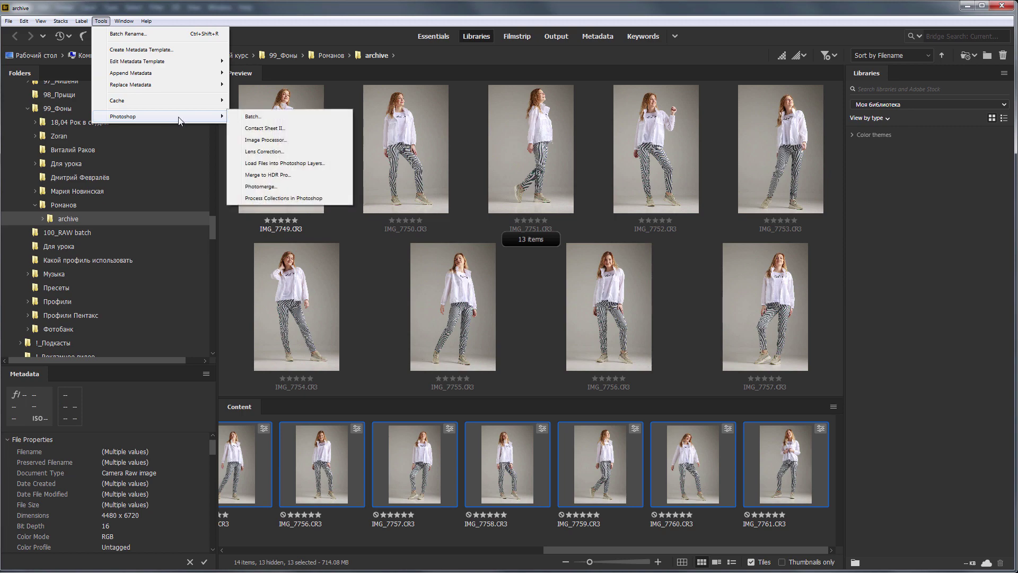
{"action": "left_click", "coordinate": [265, 140]}
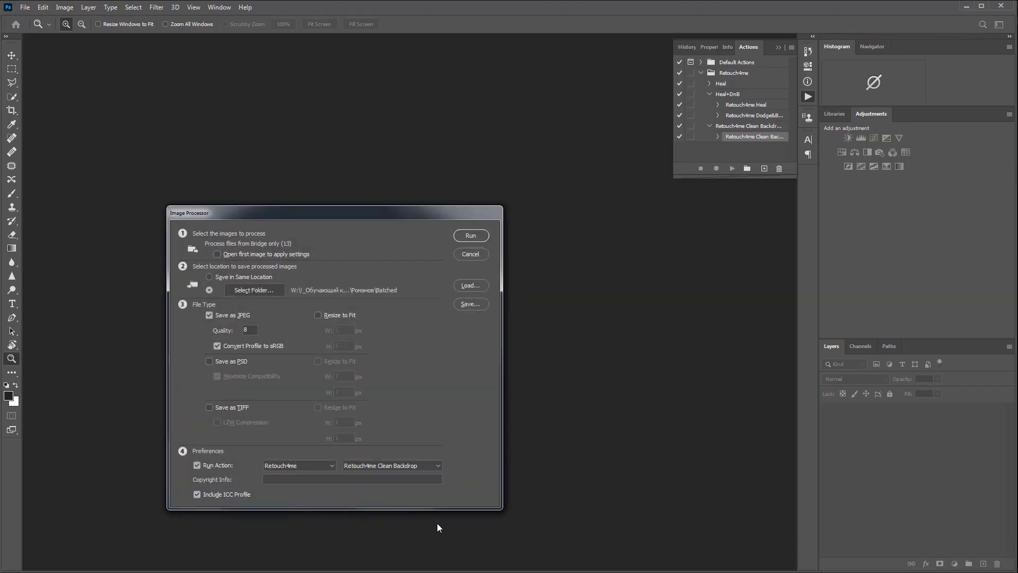
{"action": "left_click", "coordinate": [438, 466]}
{"action": "left_click", "coordinate": [424, 494]}
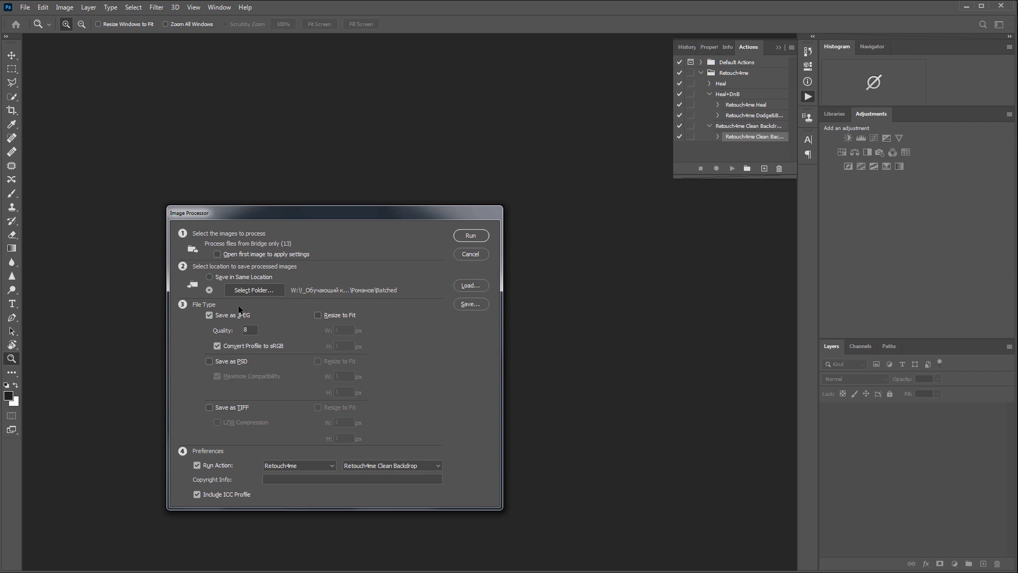
Create a 'Retouched' folder inside 100_RAW batch as the destination and run the batch
{"action": "left_click", "coordinate": [252, 291]}
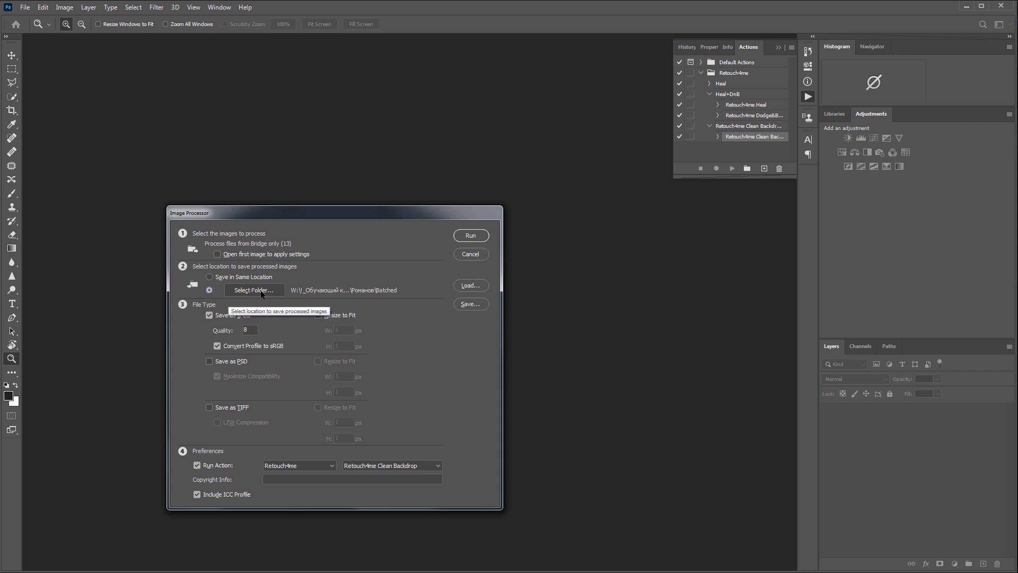
{"action": "left_click", "coordinate": [263, 266]}
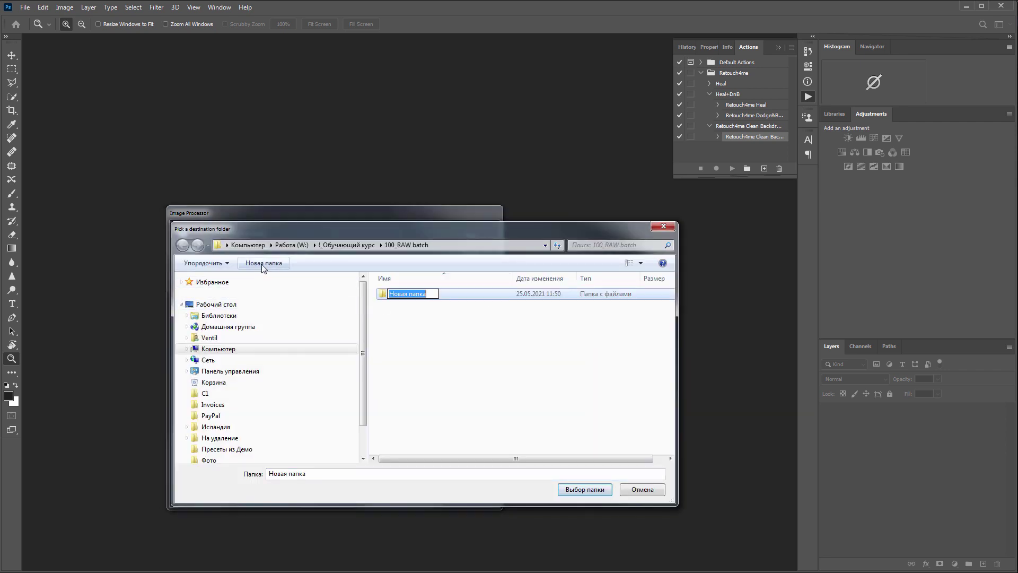
{"action": "type", "text": "Retouched"}
{"action": "key", "text": "Return"}
{"action": "key", "text": "Return"}
{"action": "left_click", "coordinate": [585, 489]}
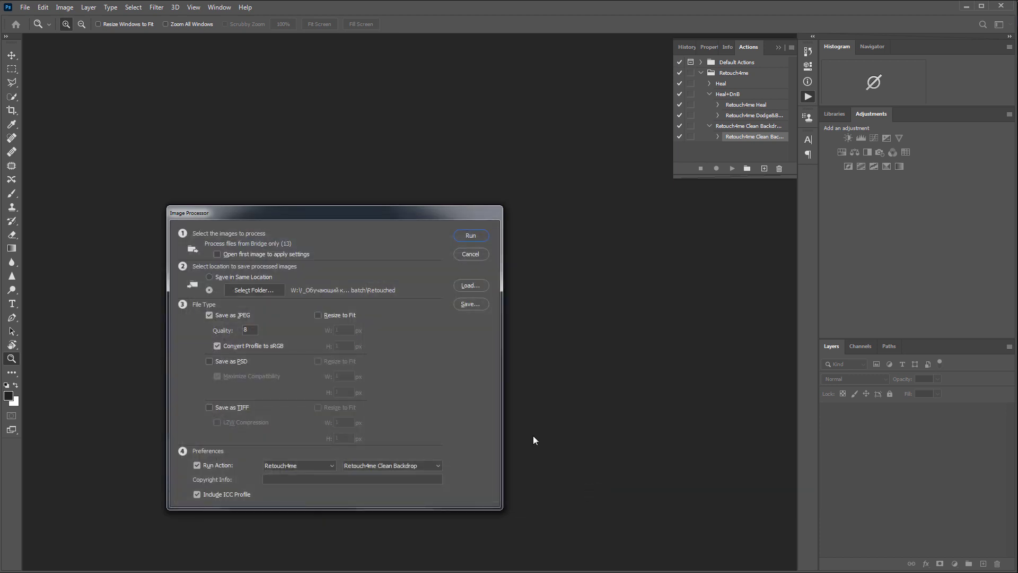
{"action": "left_click", "coordinate": [467, 236]}
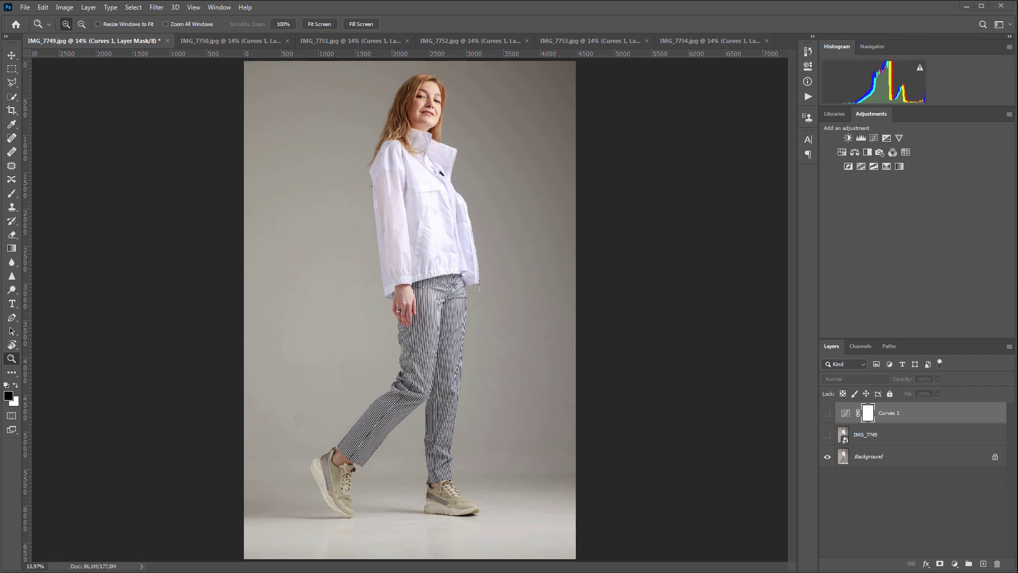
Zoom in on the jacket and backdrop and toggle the IMG_7749 layer to compare floor marks
{"action": "left_click_drag", "start_coordinate": [504, 157], "coordinate": [510, 182]}
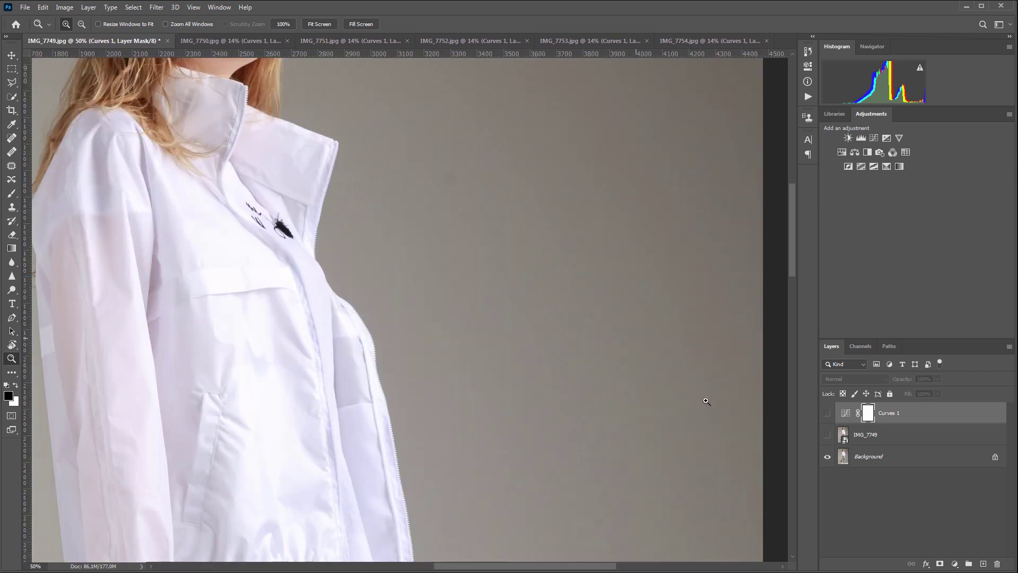
{"action": "left_click", "coordinate": [827, 435]}
{"action": "left_click_drag", "start_coordinate": [789, 268], "coordinate": [789, 469]}
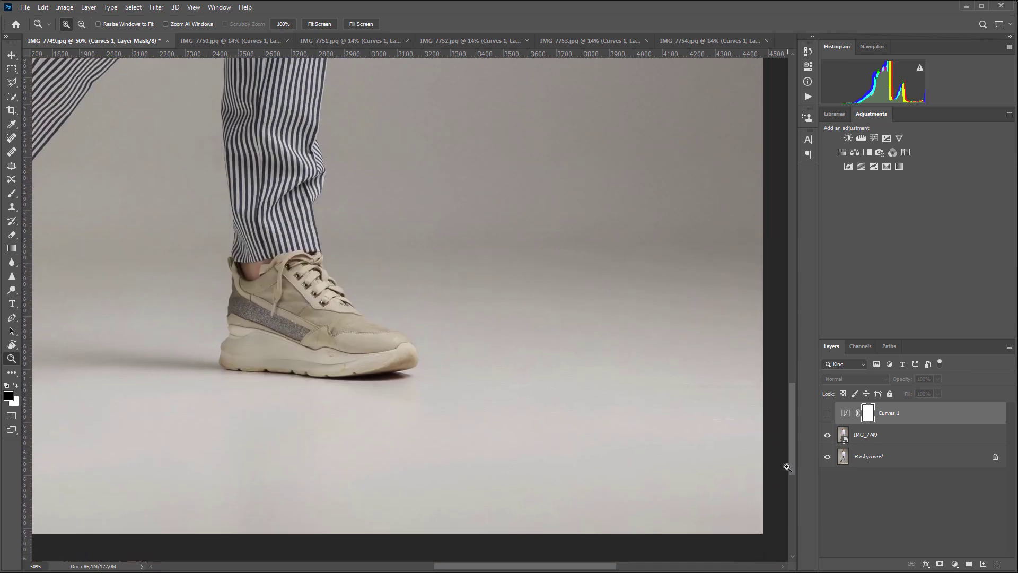
{"action": "left_click", "coordinate": [828, 436]}
{"action": "left_click", "coordinate": [828, 436]}
{"action": "left_click", "coordinate": [828, 436]}
Under the solar curve, zoom in on the shoes and compare floor dust with and without retouching
{"action": "left_click", "coordinate": [320, 24]}
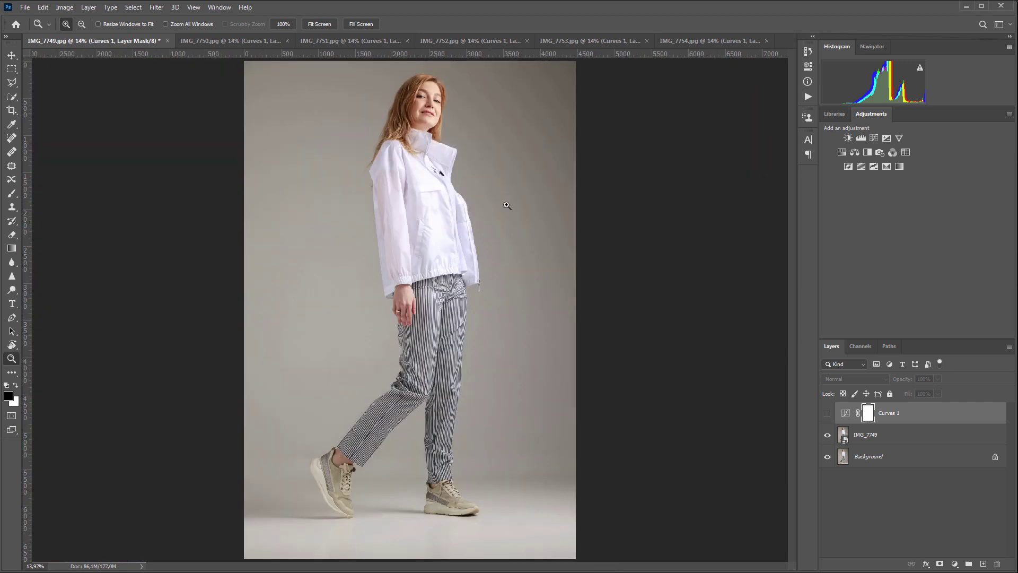
{"action": "left_click", "coordinate": [827, 413]}
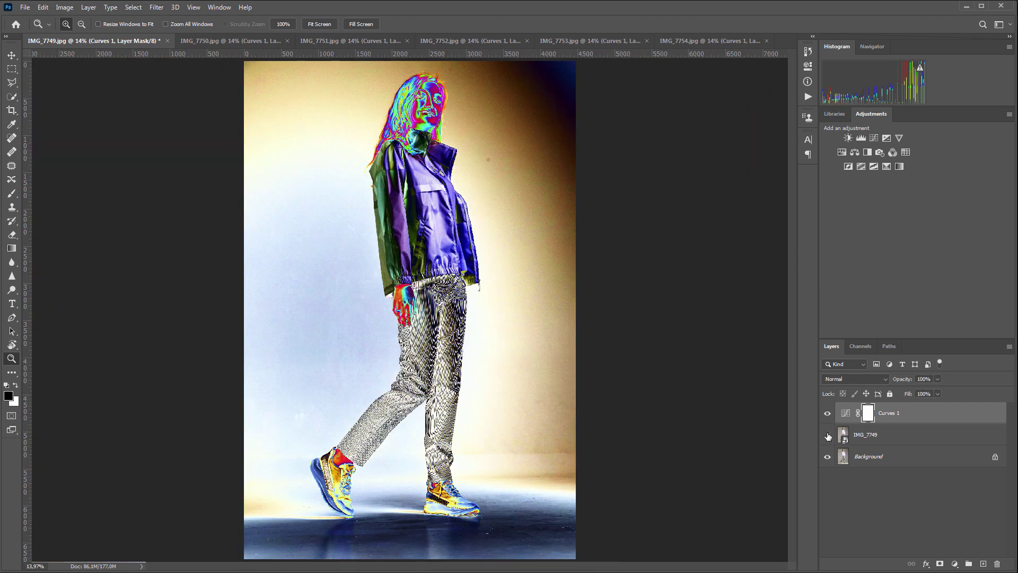
{"action": "left_click", "coordinate": [828, 436]}
{"action": "left_click", "coordinate": [501, 509]}
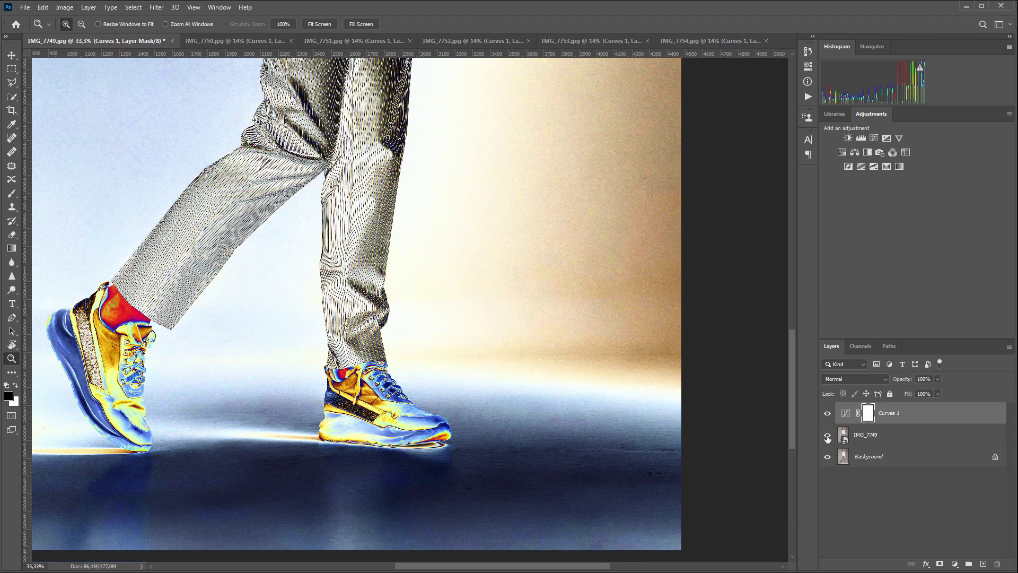
{"action": "left_click_drag", "start_coordinate": [792, 414], "coordinate": [791, 363]}
{"action": "left_click_drag", "start_coordinate": [427, 566], "coordinate": [331, 566]}
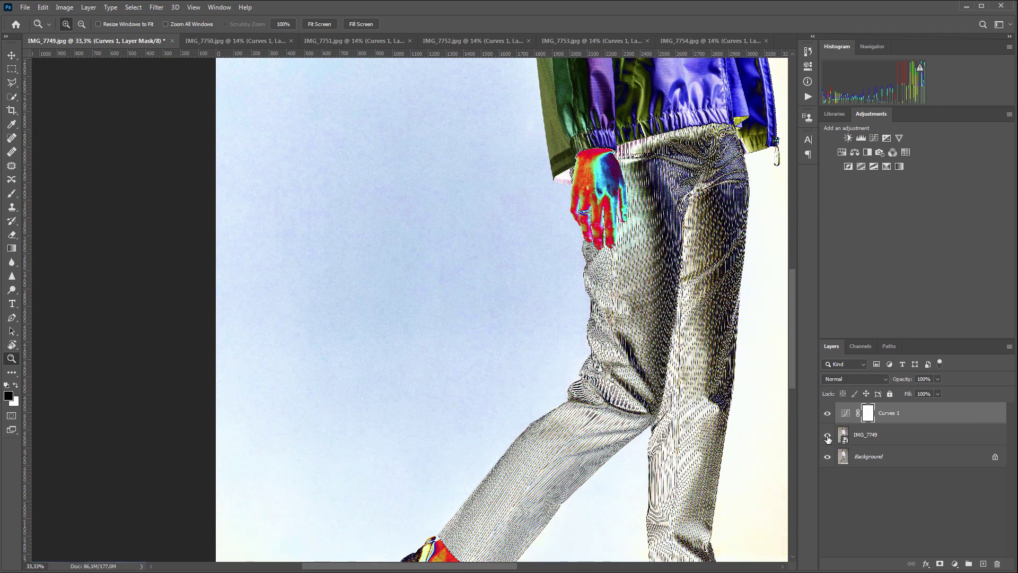
{"action": "left_click_drag", "start_coordinate": [791, 352], "coordinate": [790, 416]}
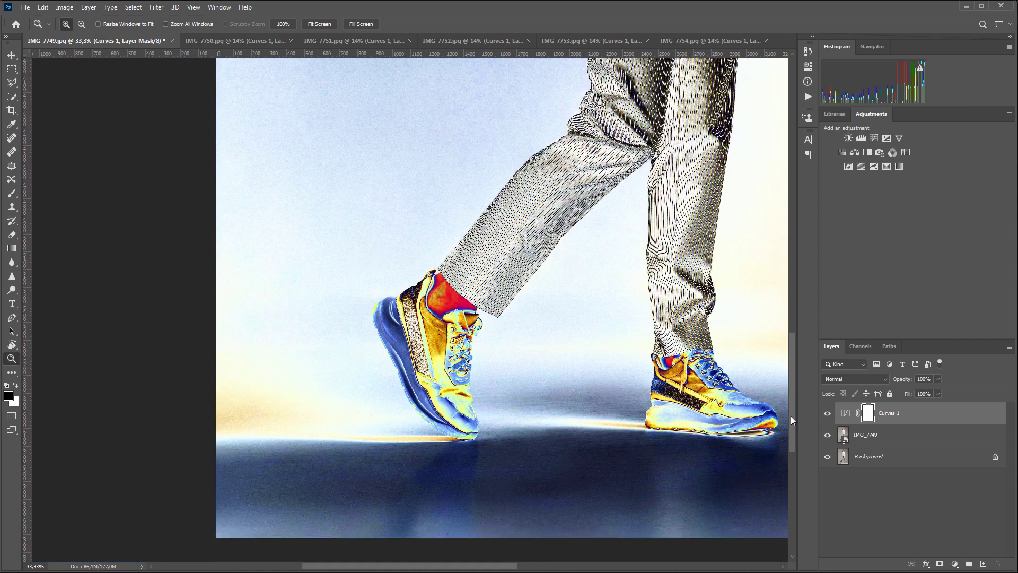
{"action": "left_click", "coordinate": [828, 436]}
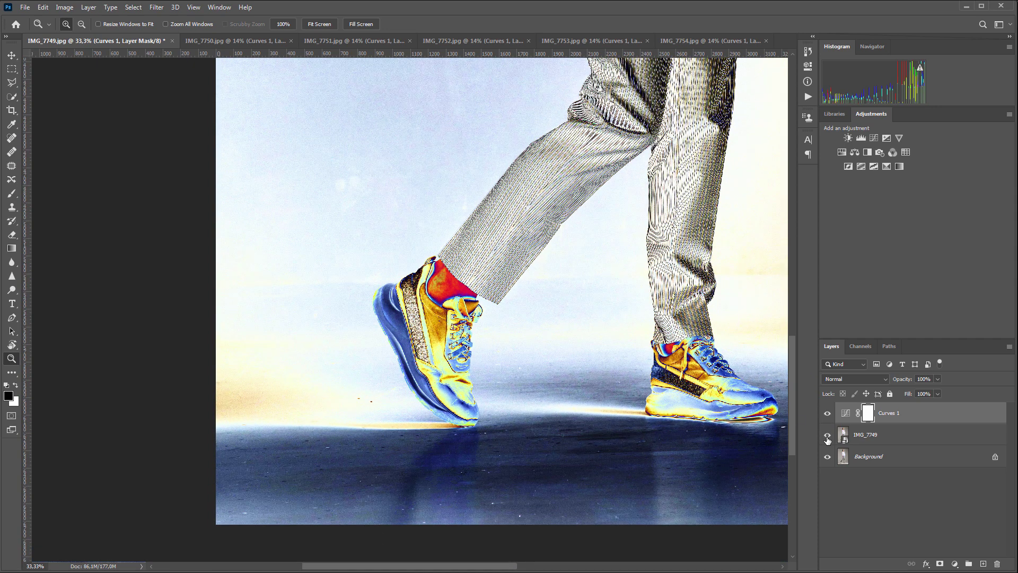
{"action": "left_click", "coordinate": [828, 436]}
Turn off the solar curve and recheck the floor, leaving the retouched IMG_7749 layer visible
{"action": "left_click", "coordinate": [827, 416]}
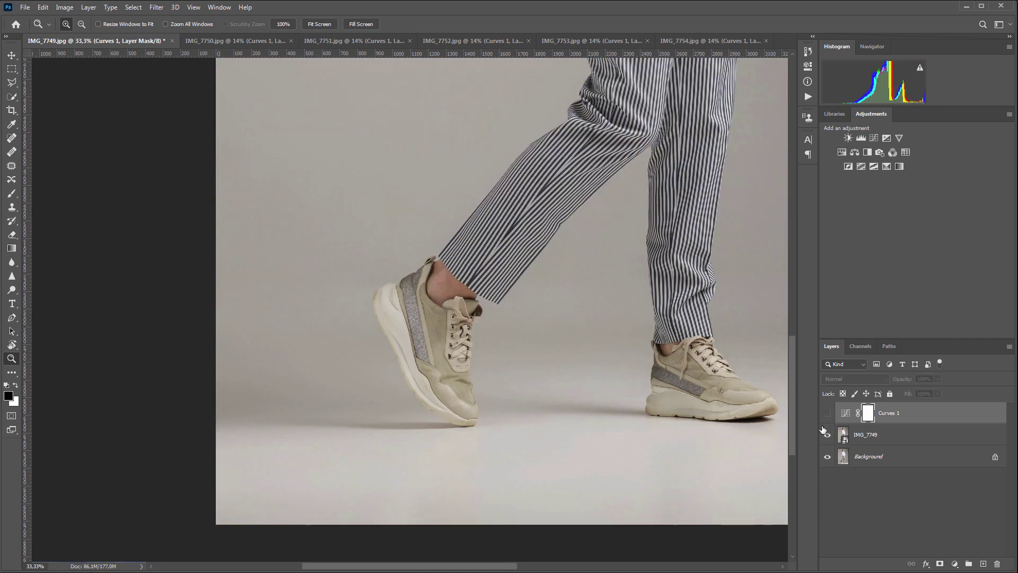
{"action": "left_click", "coordinate": [828, 436]}
{"action": "left_click", "coordinate": [828, 437]}
{"action": "left_click_drag", "start_coordinate": [495, 565], "coordinate": [526, 565]}
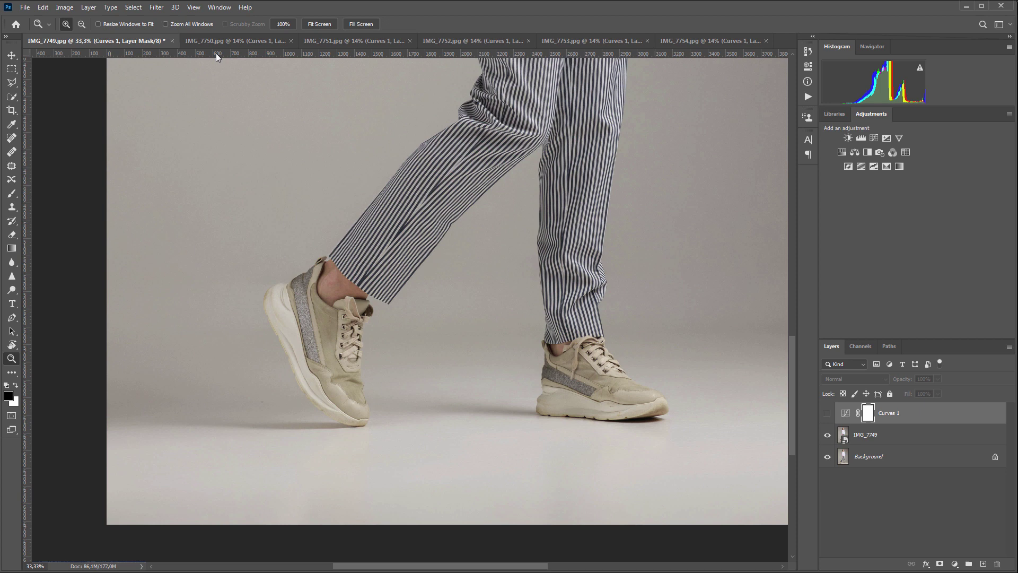
Switch to IMG_7750, enable the solar curve, and zoom in on the upper-right backdrop
{"action": "left_click", "coordinate": [225, 41]}
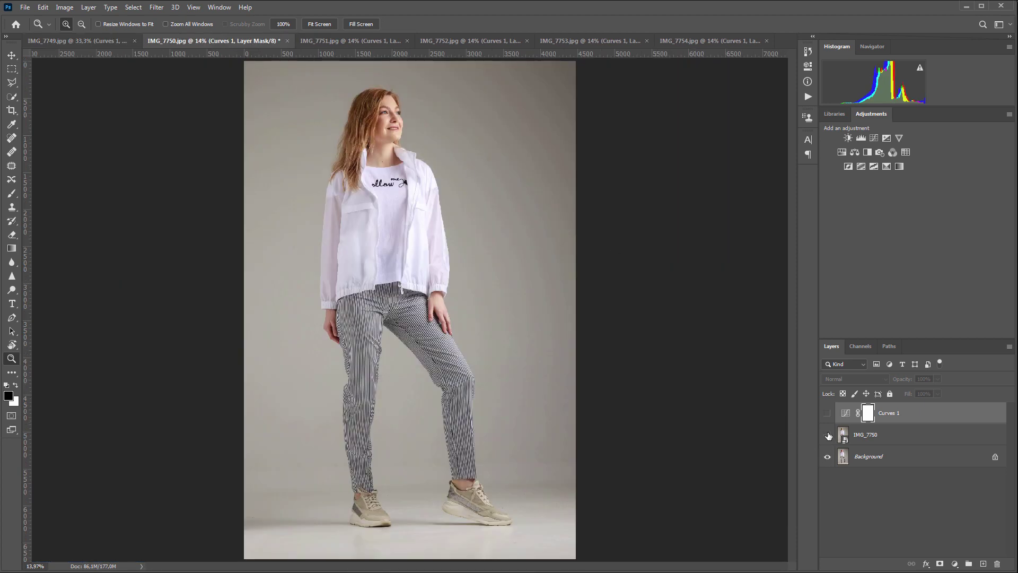
{"action": "left_click", "coordinate": [827, 413]}
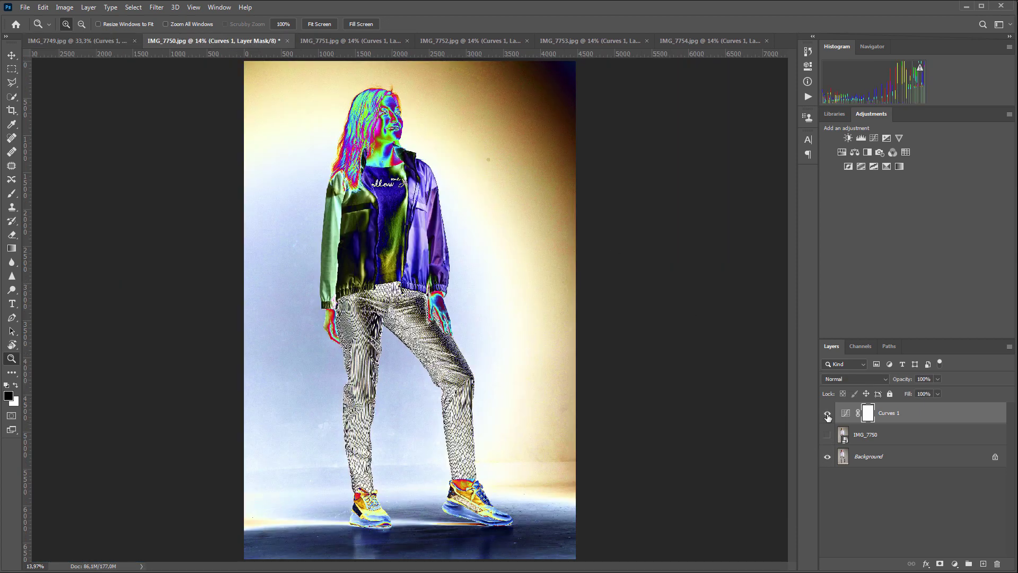
{"action": "left_click", "coordinate": [494, 149]}
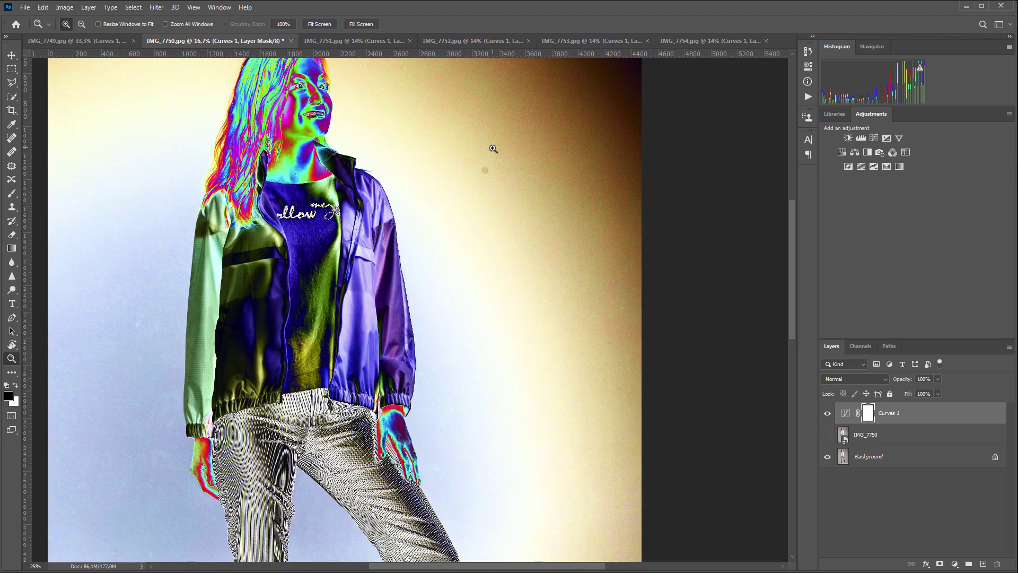
{"action": "left_click", "coordinate": [493, 149]}
{"action": "left_click", "coordinate": [494, 149]}
{"action": "left_click", "coordinate": [493, 148]}
{"action": "left_click", "coordinate": [494, 148]}
Toggle the retouched IMG_7750 layer to compare backdrop spots and the floor
{"action": "left_click", "coordinate": [828, 435]}
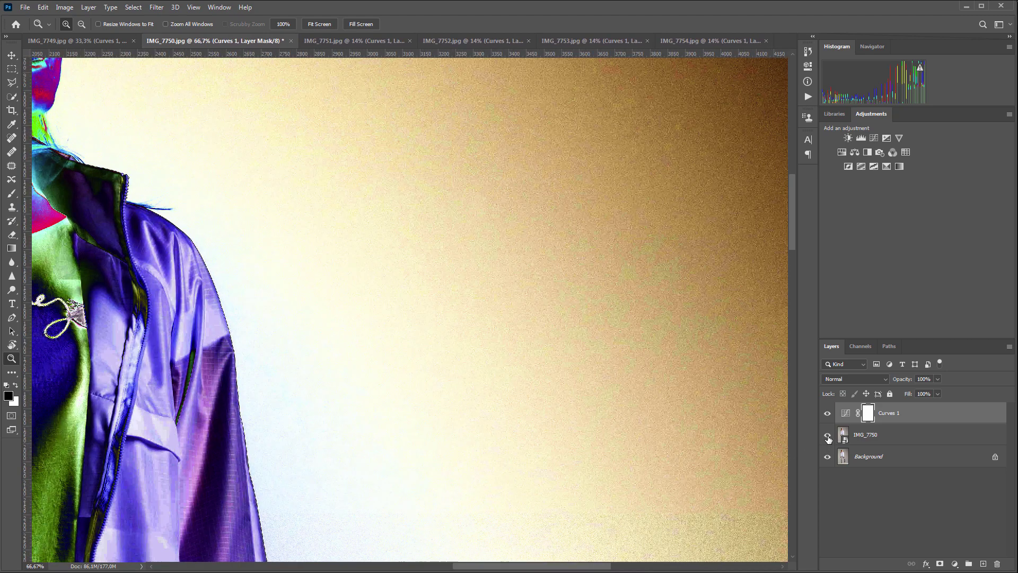
{"action": "left_click", "coordinate": [828, 435]}
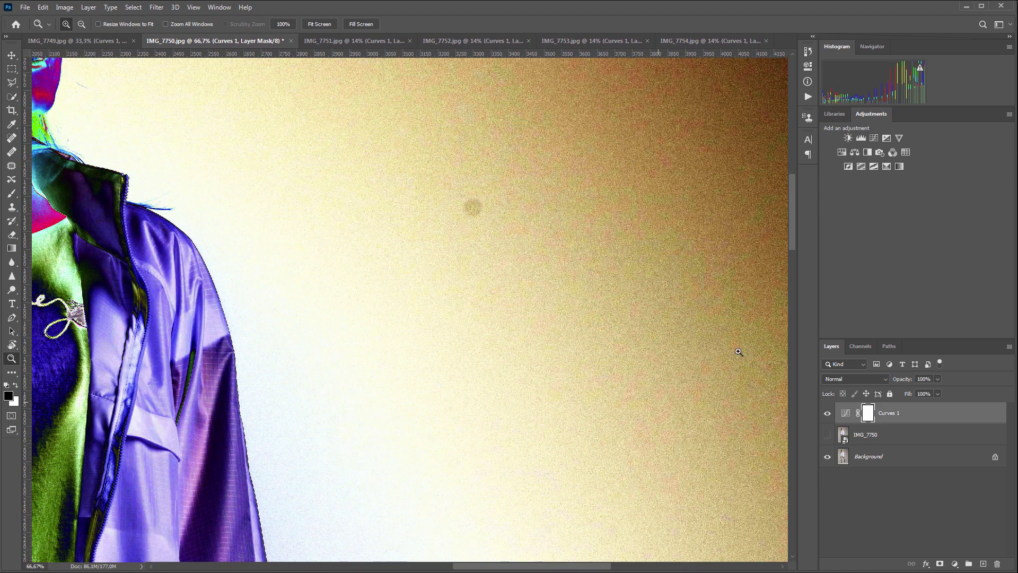
{"action": "left_click_drag", "start_coordinate": [794, 231], "coordinate": [815, 460]}
{"action": "left_click", "coordinate": [828, 435]}
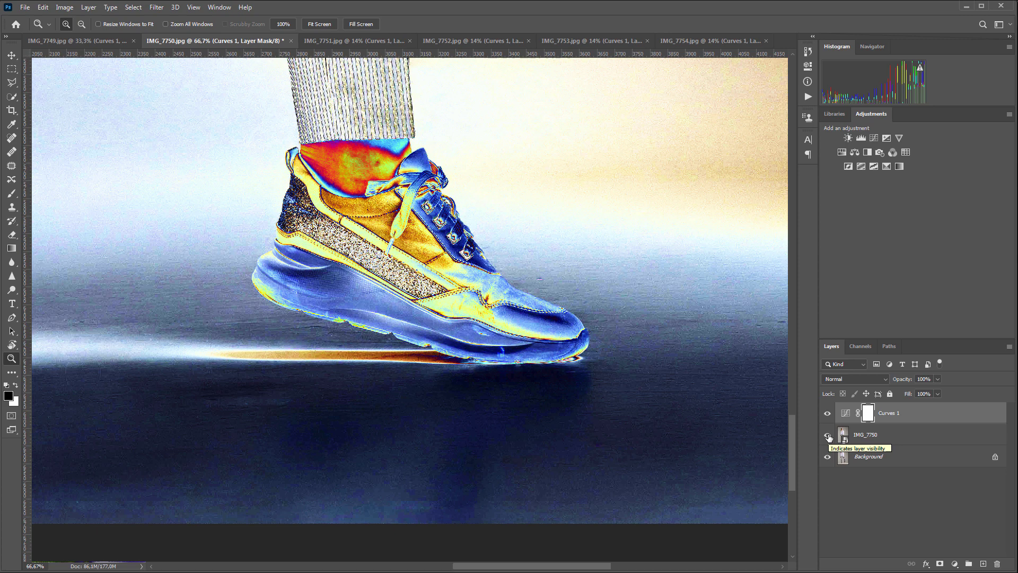
{"action": "left_click", "coordinate": [828, 436]}
{"action": "left_click", "coordinate": [828, 435]}
{"action": "left_click", "coordinate": [828, 436]}
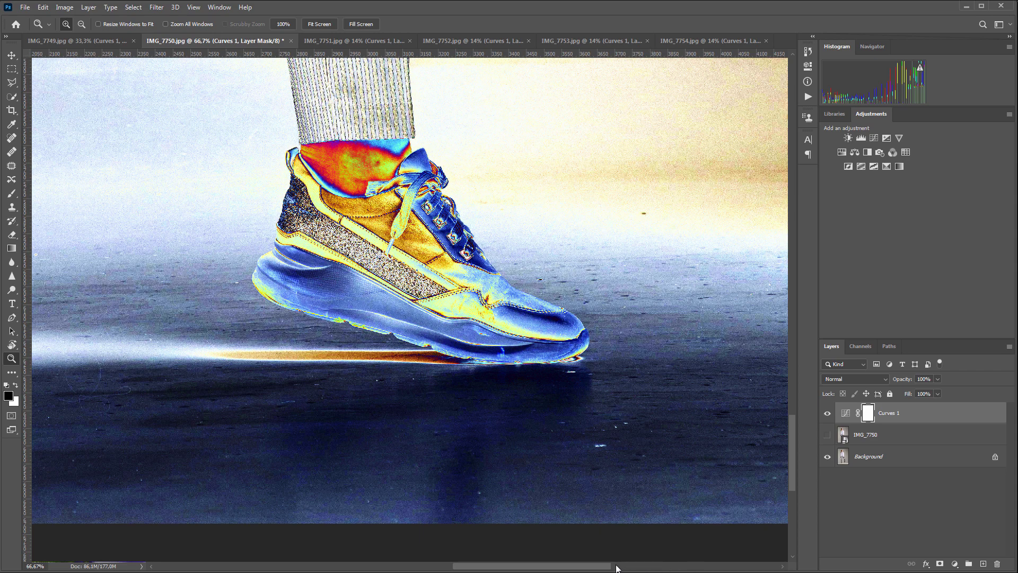
Turn off the solar curve and leave the clean retouched IMG_7750 layer showing
{"action": "scroll", "coordinate": [434, 549], "scroll_direction": "left", "scroll_amount": 15}
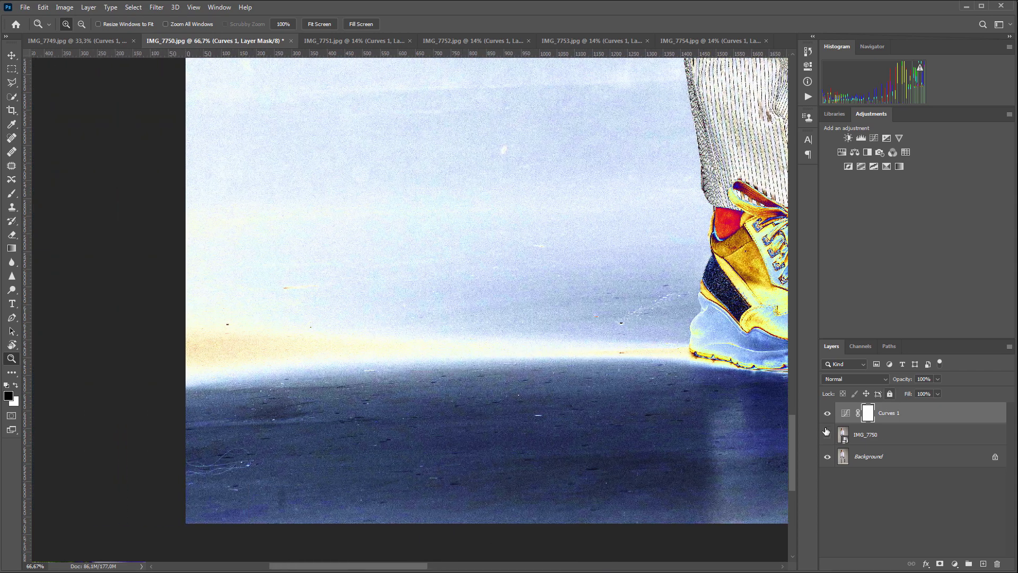
{"action": "left_click", "coordinate": [827, 436]}
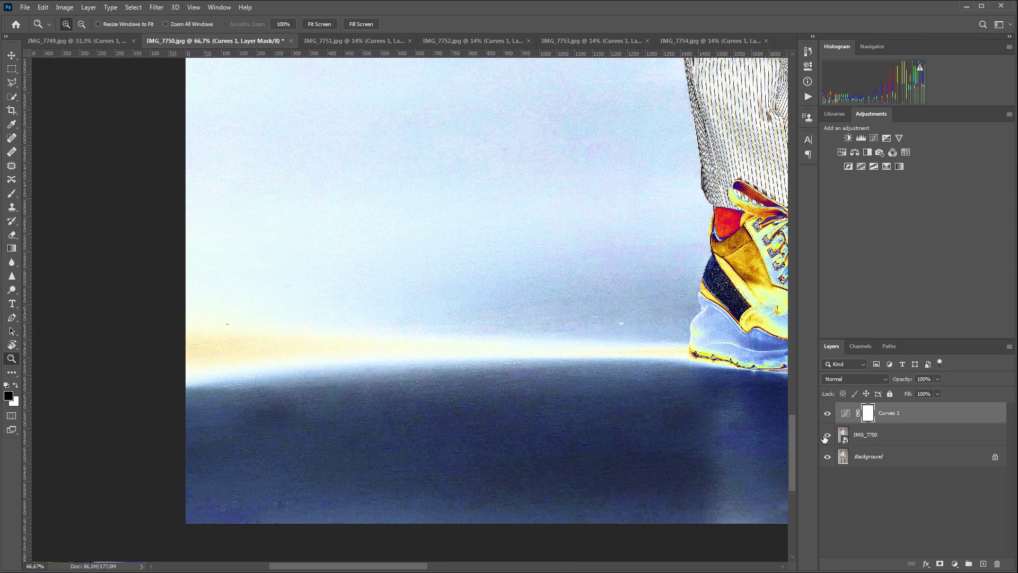
{"action": "left_click", "coordinate": [828, 413]}
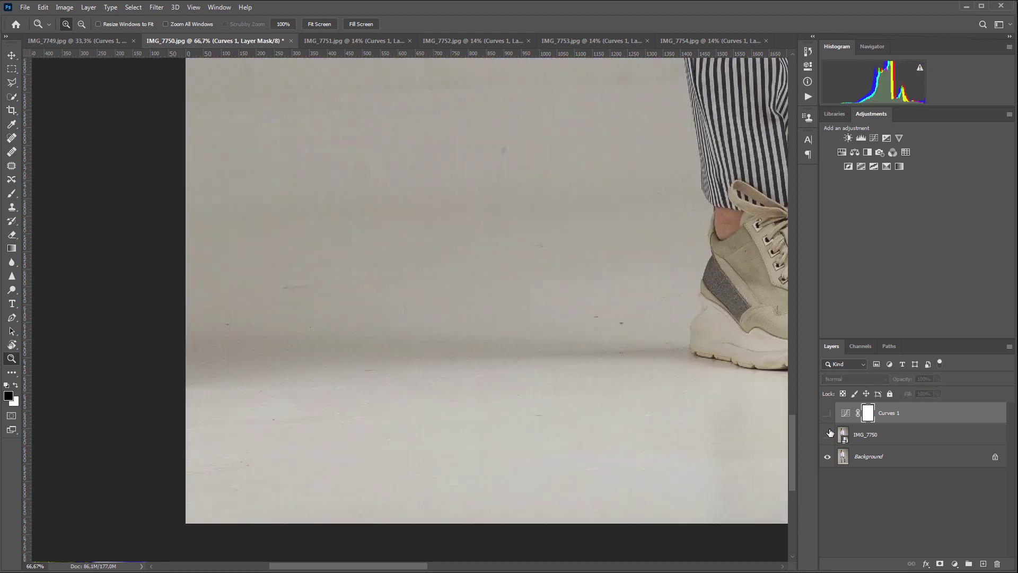
{"action": "left_click", "coordinate": [828, 436]}
Check IMG_7751 under the solar curve with its retouched layer showing
{"action": "left_click", "coordinate": [376, 42]}
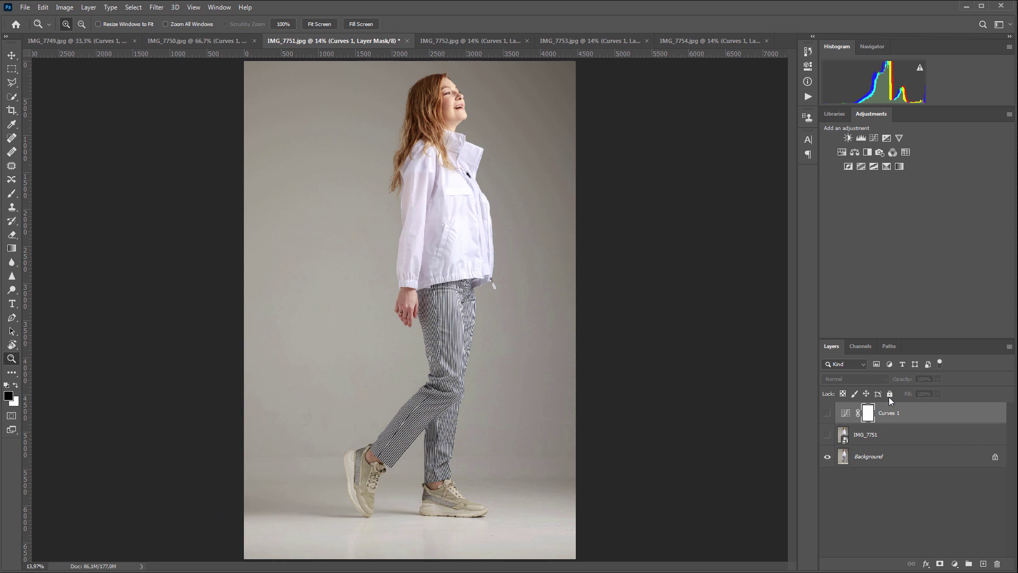
{"action": "left_click", "coordinate": [828, 413]}
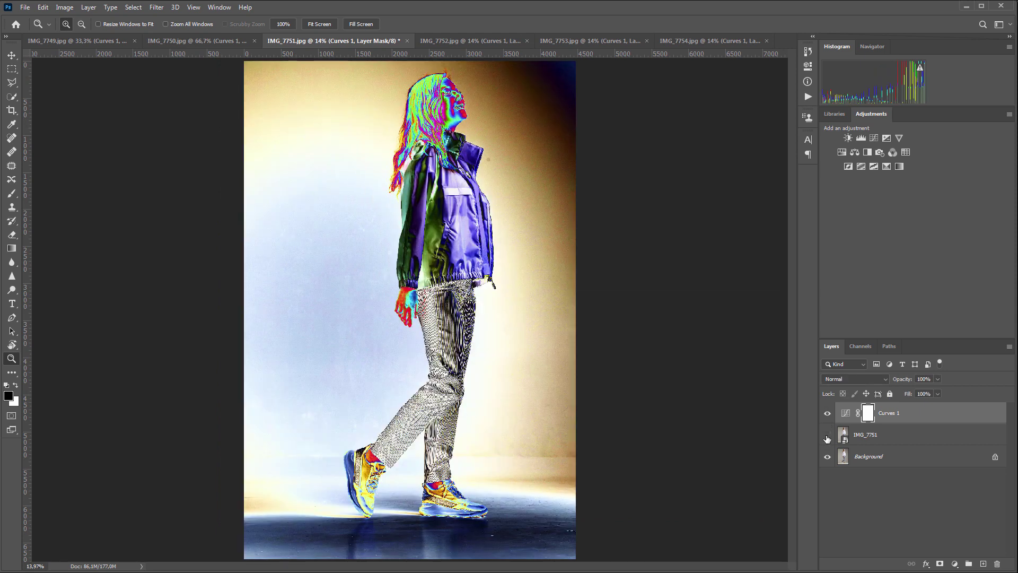
{"action": "left_click", "coordinate": [828, 437]}
Switch to IMG_7752, enable the solar curve and retouched layer, and zoom in on the legs
{"action": "left_click", "coordinate": [463, 41]}
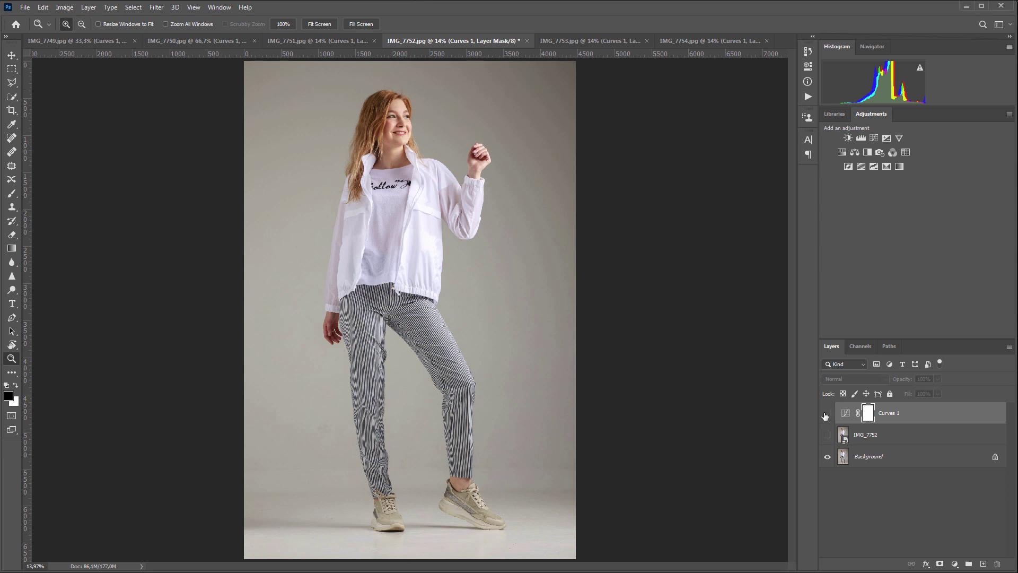
{"action": "left_click", "coordinate": [826, 414]}
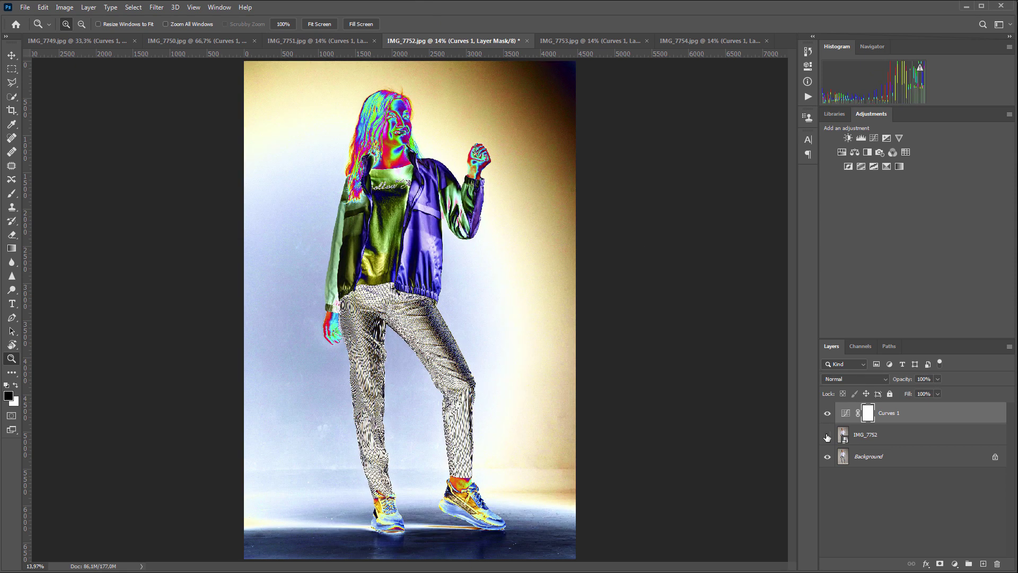
{"action": "left_click", "coordinate": [827, 437]}
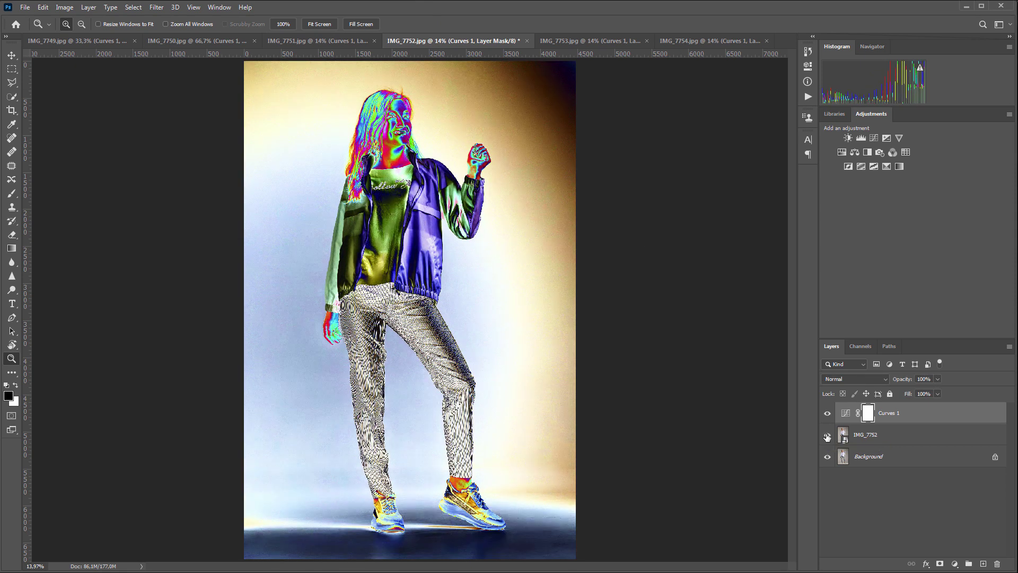
{"action": "left_click", "coordinate": [312, 415]}
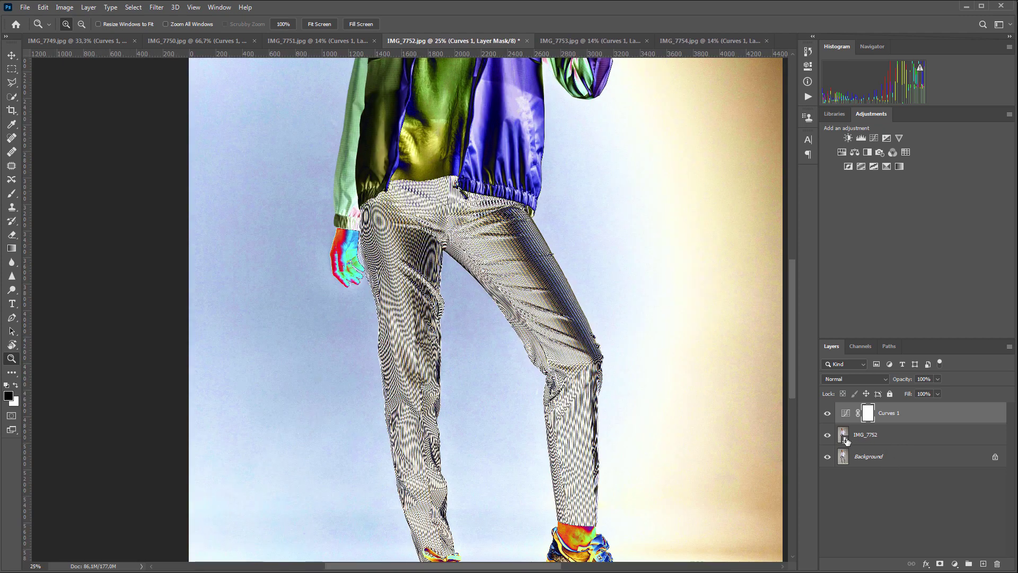
{"action": "left_click", "coordinate": [250, 436]}
{"action": "scroll", "coordinate": [275, 437], "scroll_direction": "down", "scroll_amount": 2}
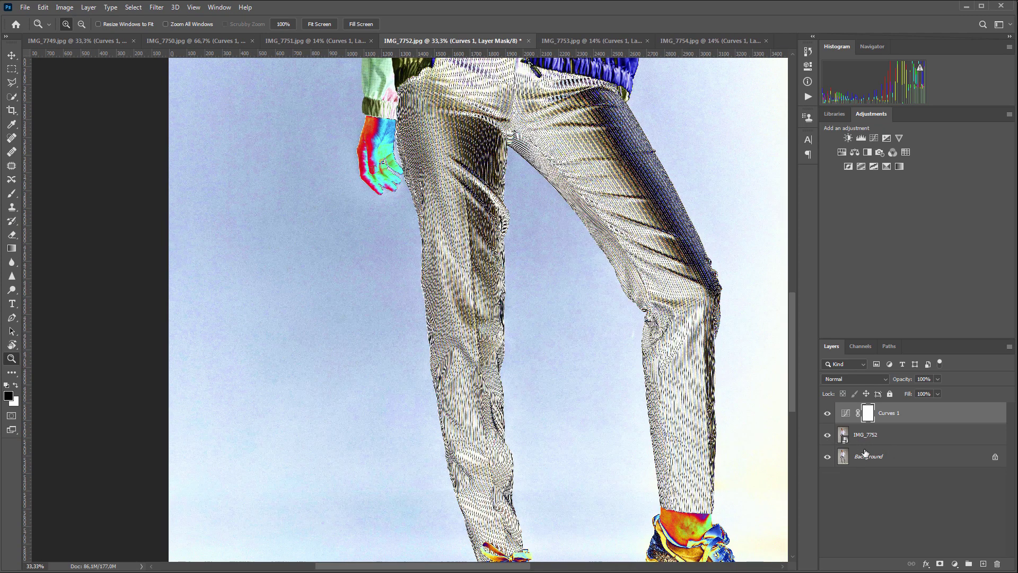
Toggle IMG_7752's retouched layer to compare the legs and floor, leaving it visible
{"action": "left_click", "coordinate": [828, 436]}
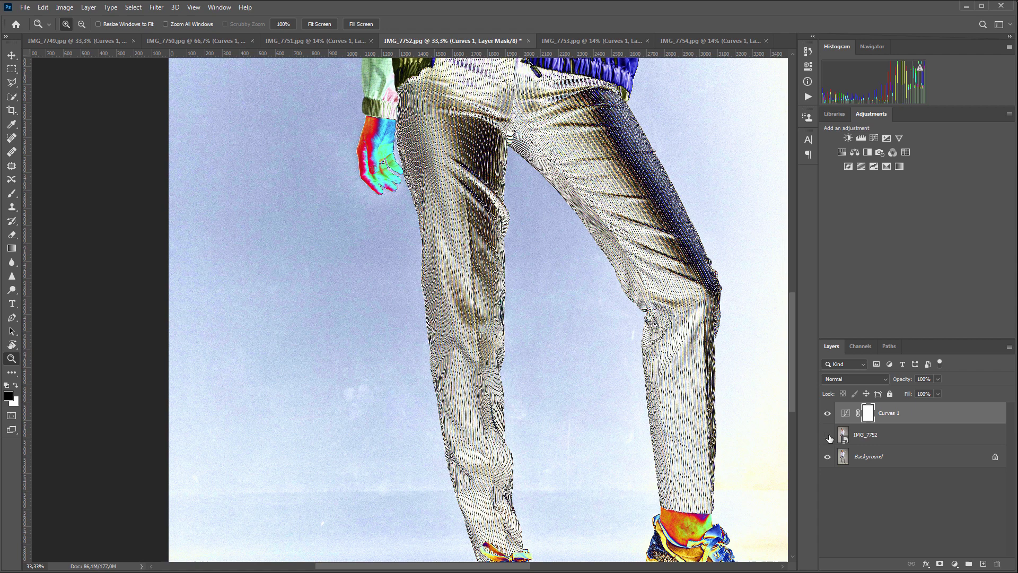
{"action": "left_click", "coordinate": [828, 435]}
{"action": "left_click_drag", "start_coordinate": [791, 326], "coordinate": [794, 381]}
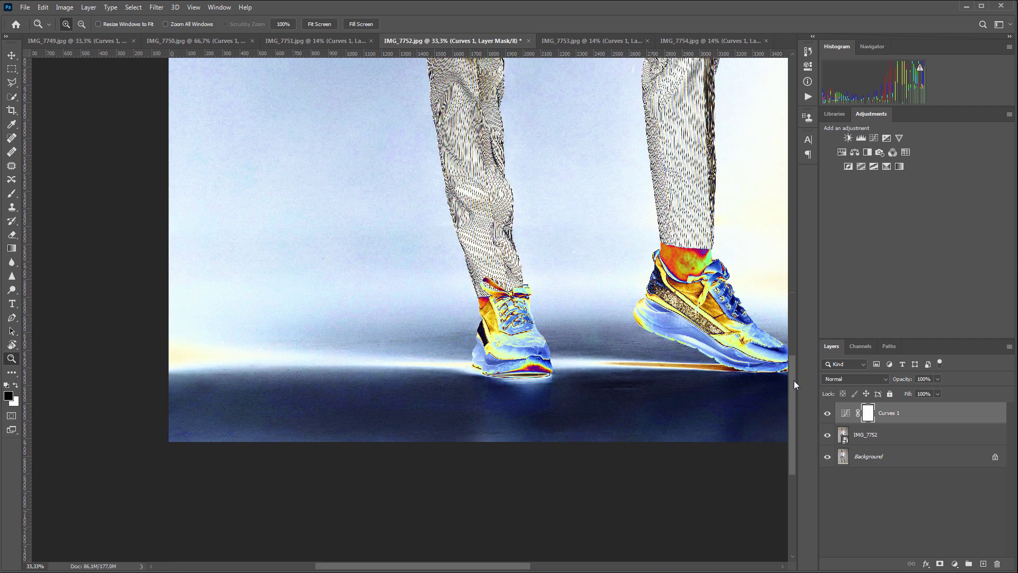
{"action": "left_click", "coordinate": [829, 436]}
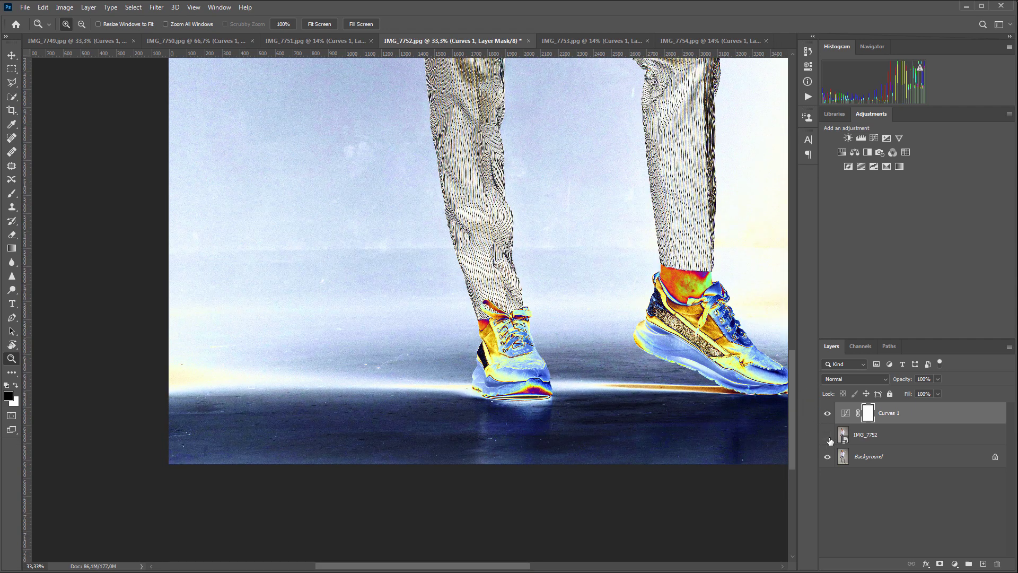
{"action": "left_click", "coordinate": [829, 437]}
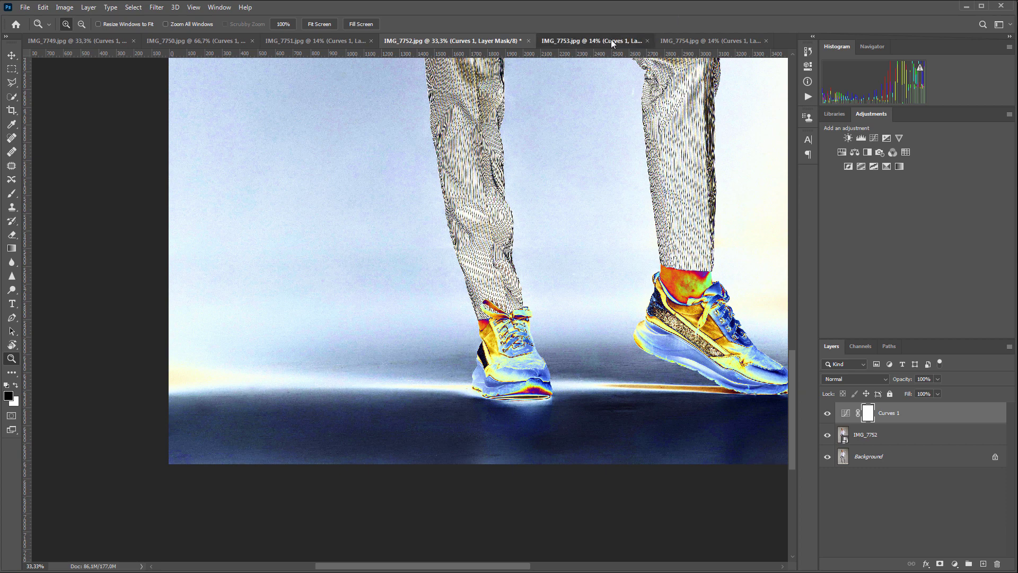
Switch to IMG_7753, enable the solar curve, zoom in on the shoes, and show the retouched layer
{"action": "left_click", "coordinate": [611, 40]}
{"action": "left_click", "coordinate": [828, 413]}
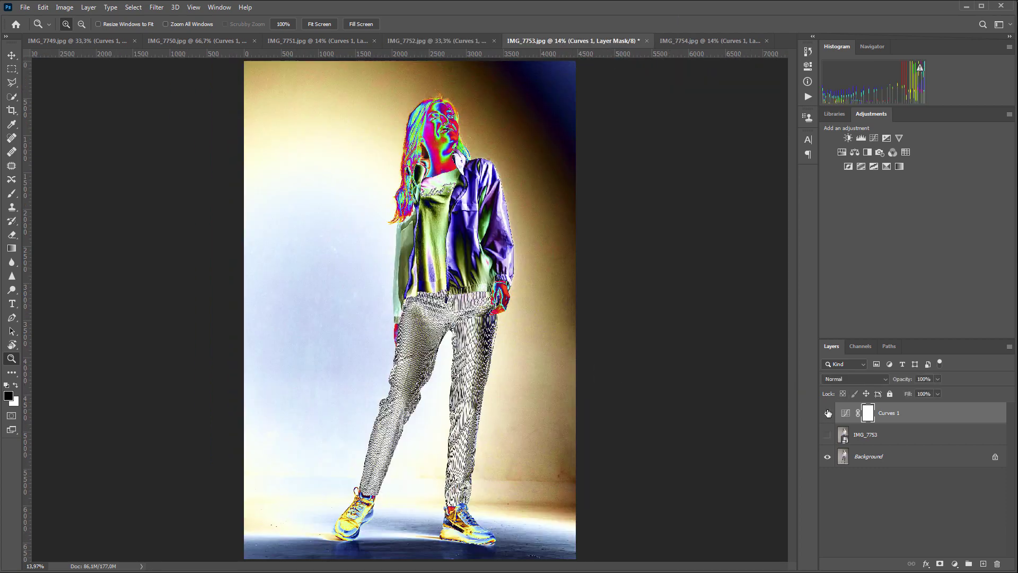
{"action": "left_click", "coordinate": [503, 520]}
{"action": "left_click", "coordinate": [503, 516]}
{"action": "scroll", "coordinate": [504, 514], "scroll_direction": "down", "scroll_amount": 3}
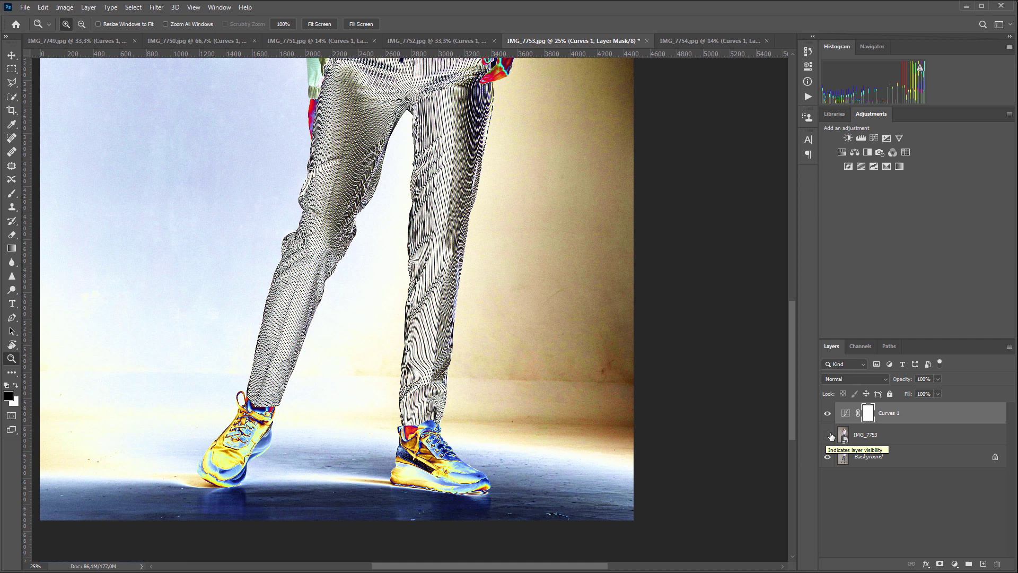
{"action": "left_click", "coordinate": [828, 435]}
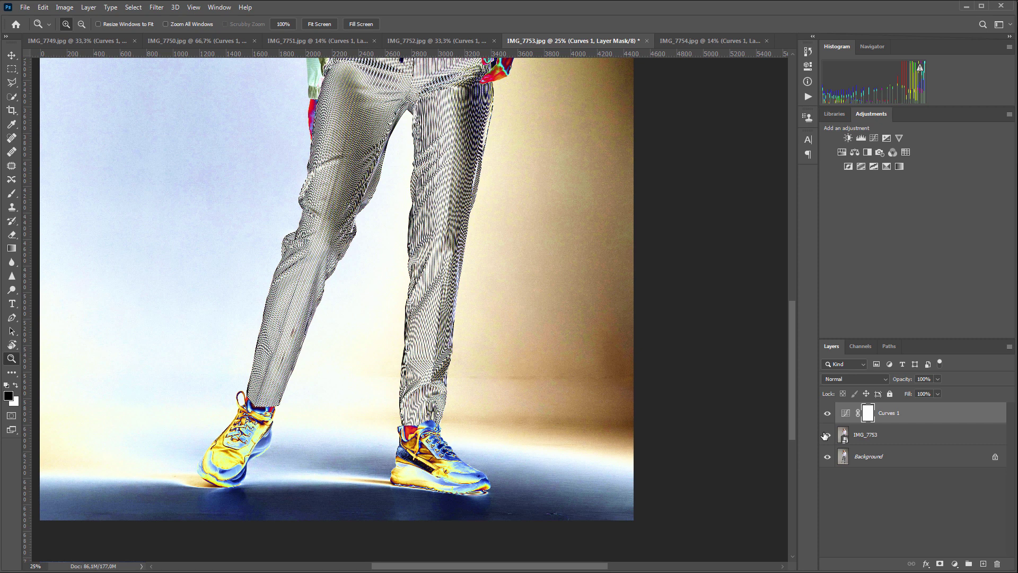
On IMG_7754, zoom in on the shoes under the solar curve and compare the floor with and without retouching
{"action": "left_click", "coordinate": [693, 40]}
{"action": "left_click", "coordinate": [531, 520]}
{"action": "left_click", "coordinate": [529, 519]}
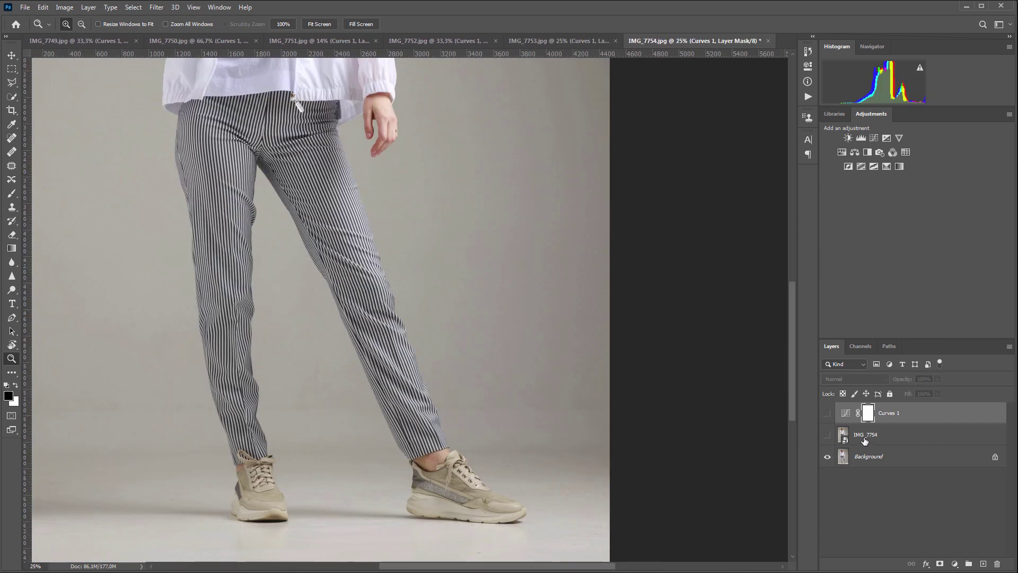
{"action": "left_click", "coordinate": [827, 413]}
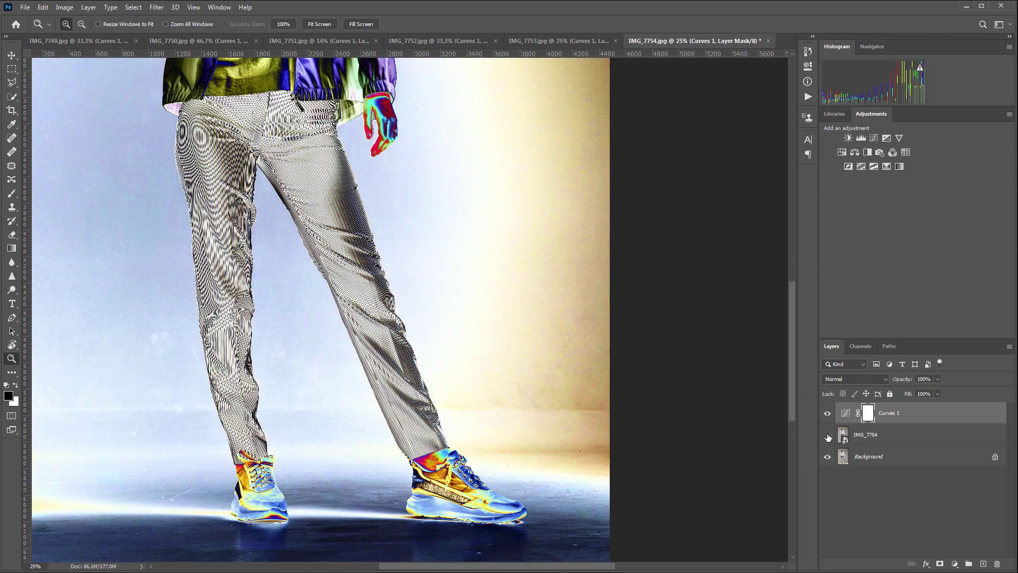
{"action": "left_click", "coordinate": [521, 481]}
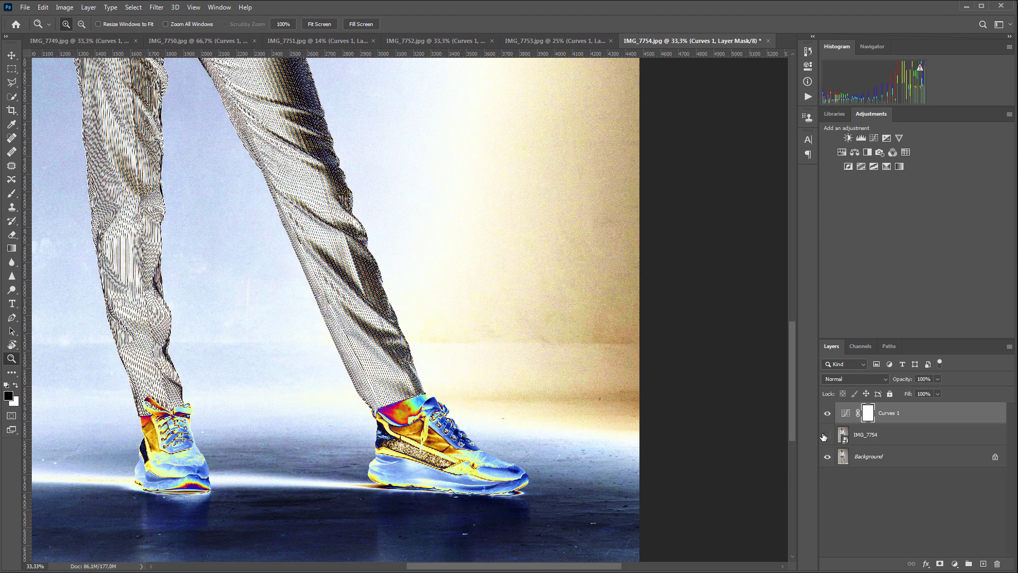
{"action": "left_click", "coordinate": [827, 435]}
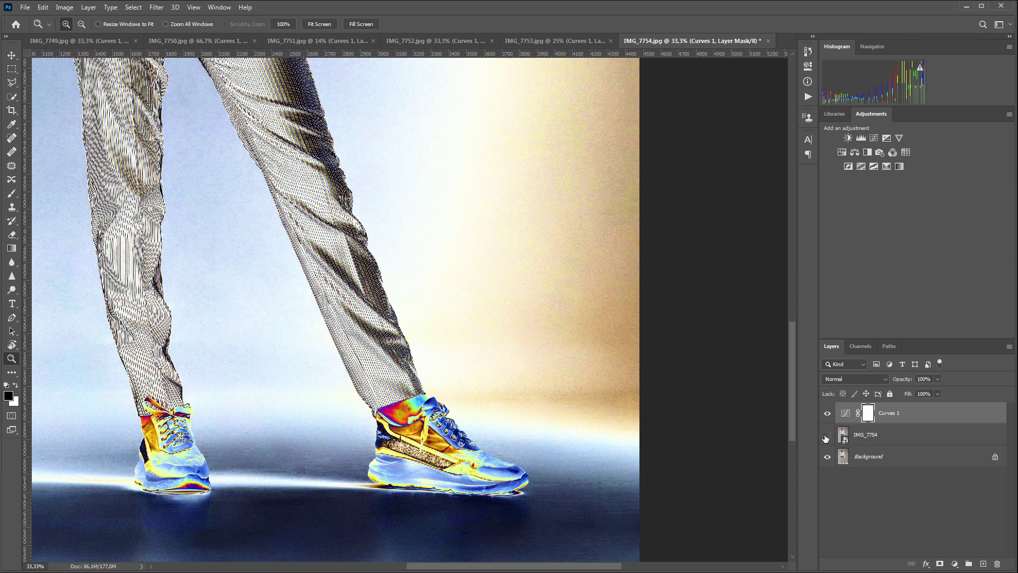
{"action": "left_click", "coordinate": [827, 436]}
Turn off the solar curve and zoom out to the whole IMG_7754 photo
{"action": "left_click", "coordinate": [827, 413]}
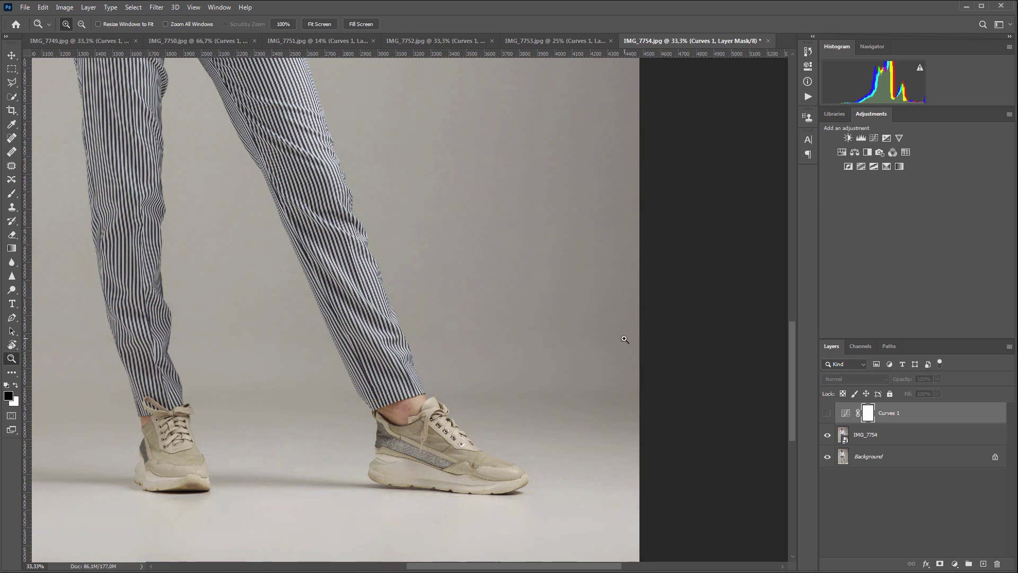
{"action": "left_click", "coordinate": [512, 312], "text": "alt"}
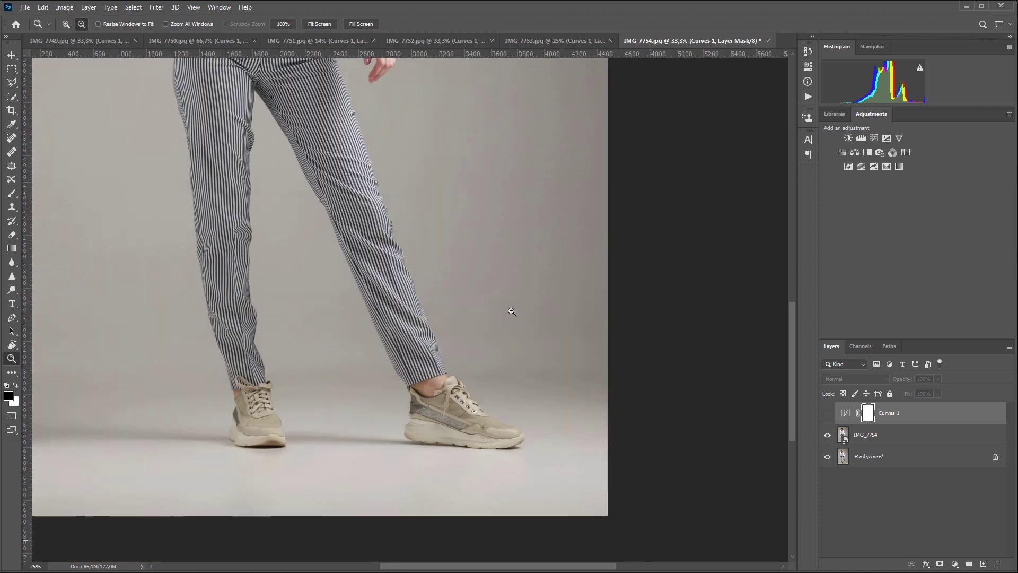
{"action": "left_click", "coordinate": [512, 313], "text": "alt"}
{"action": "left_click", "coordinate": [512, 313], "text": "alt"}
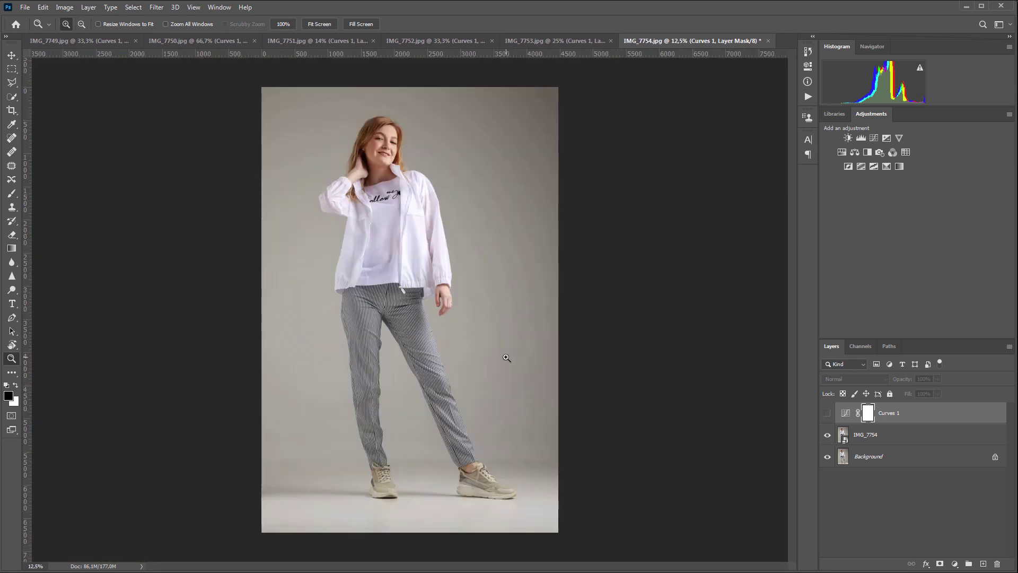